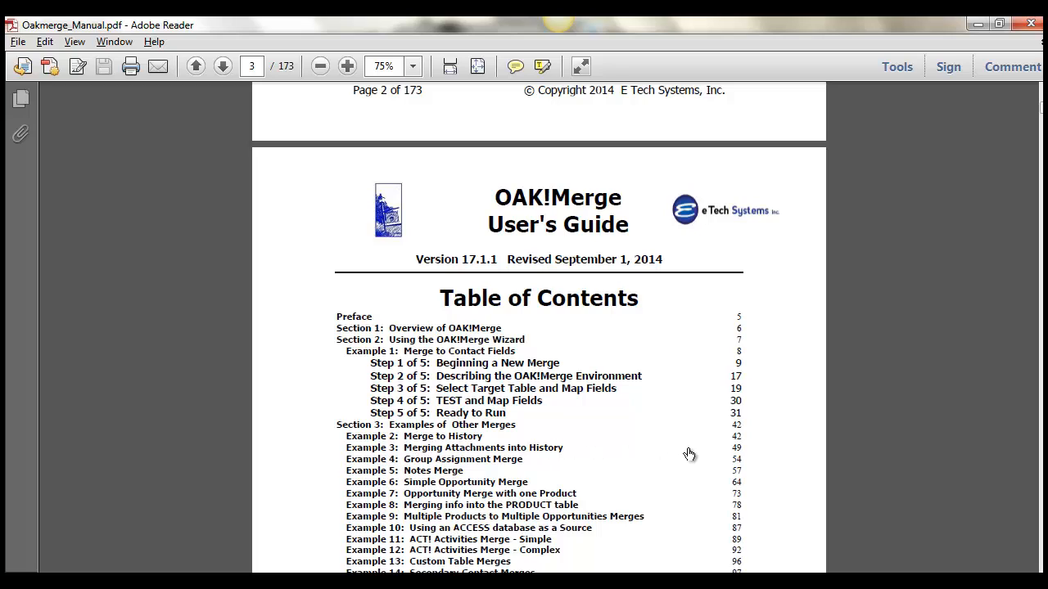
- Examine Example 3: Merging Attachments into History in the OAK!Merge manual, including its sample file, merge rules and notes
click(737, 455)
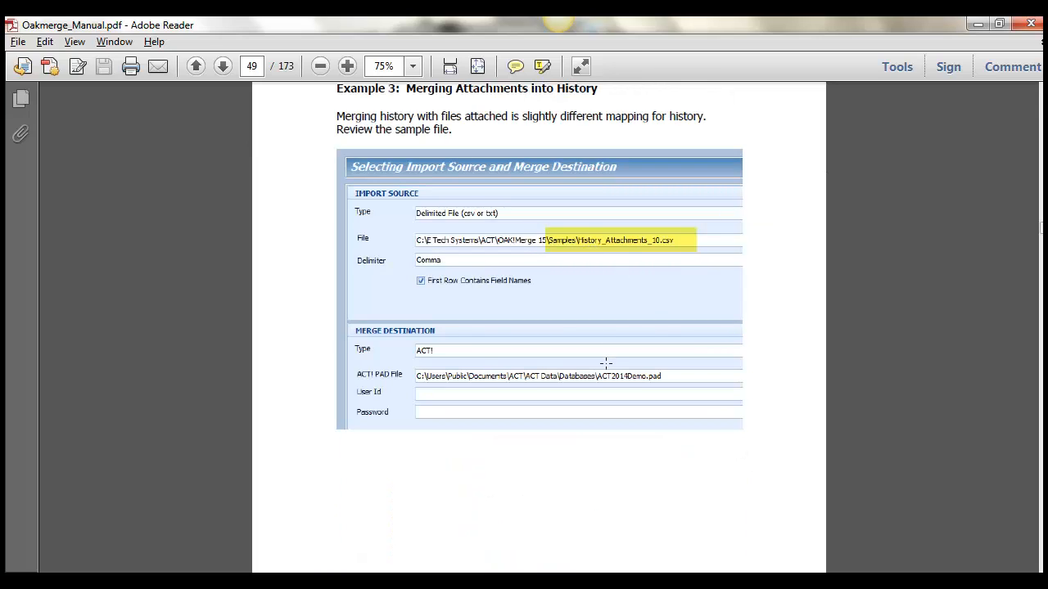
click(1039, 475)
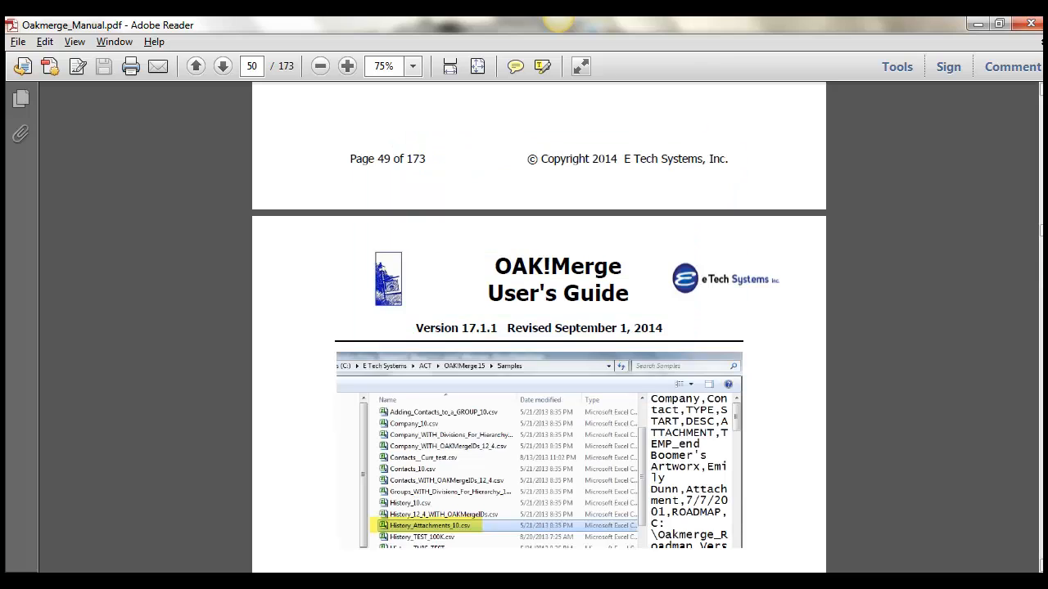
scroll(538, 327, down, 5)
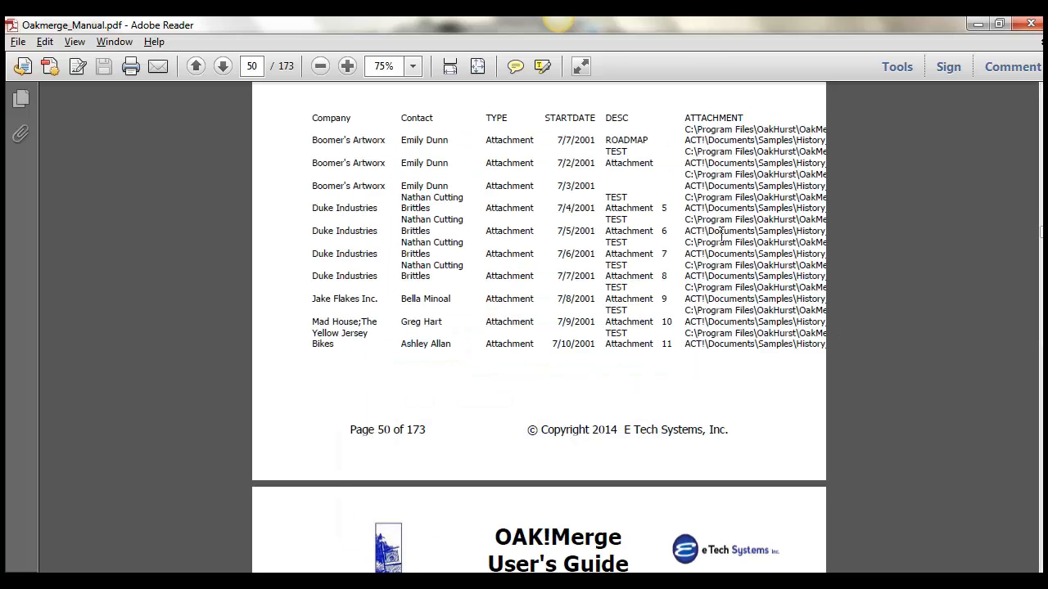
scroll(539, 328, down, 6)
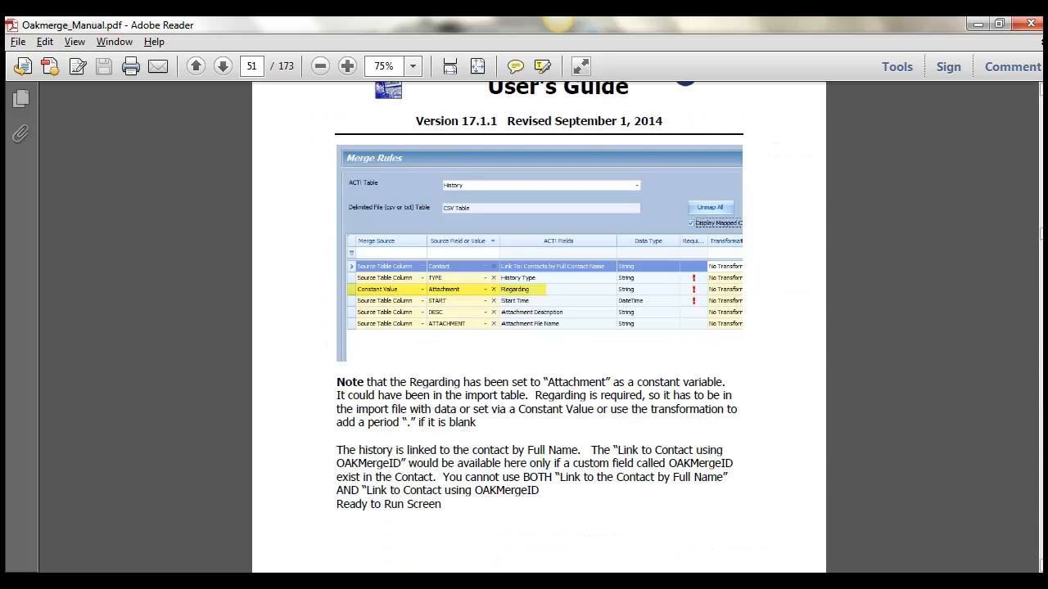
ctrl+scroll(539, 328, up, 3)
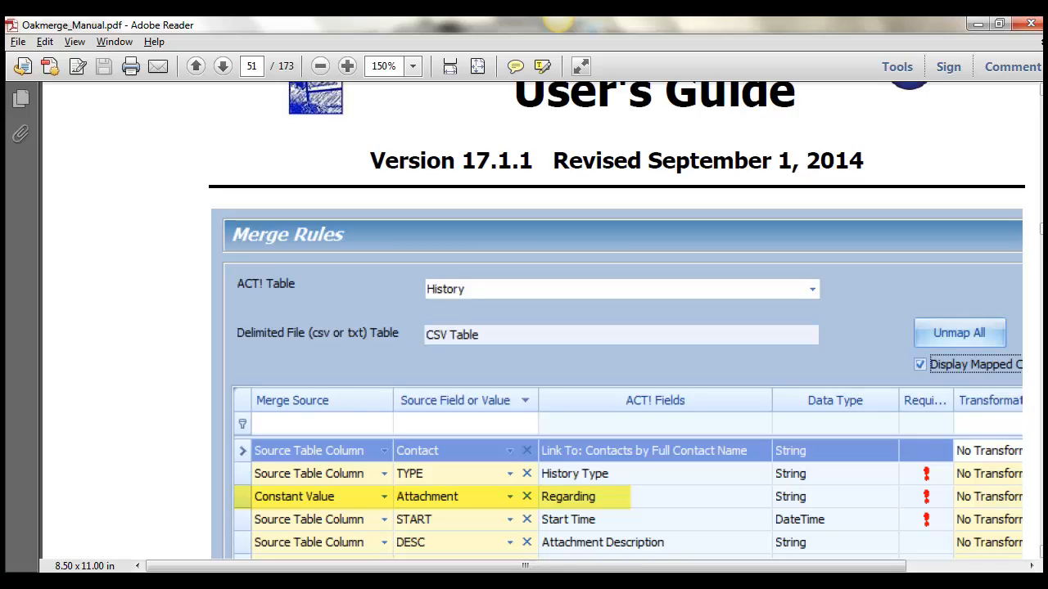
scroll(617, 321, down, 8)
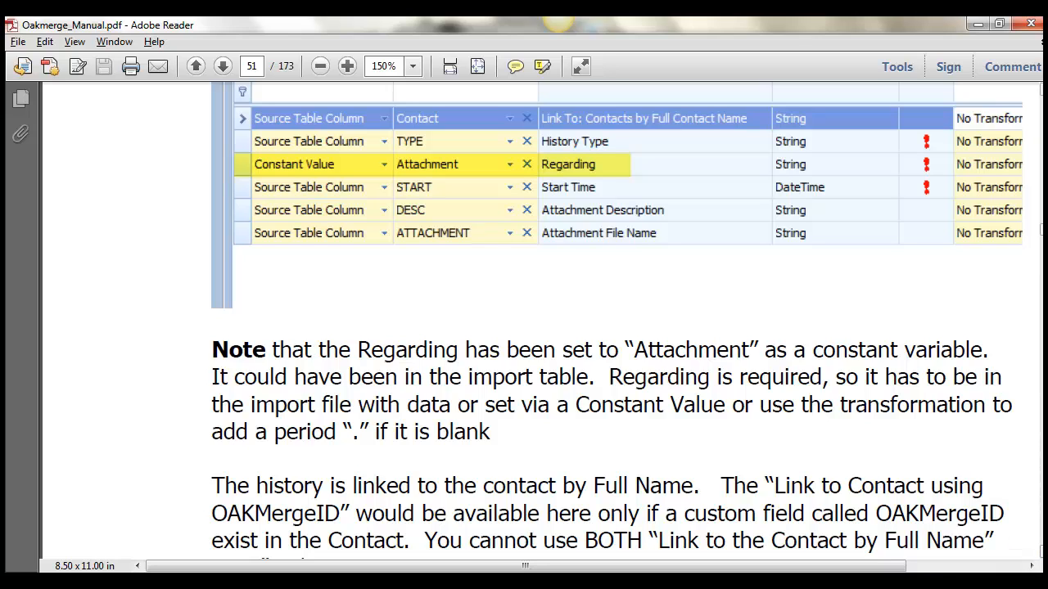
scroll(532, 327, down, 10)
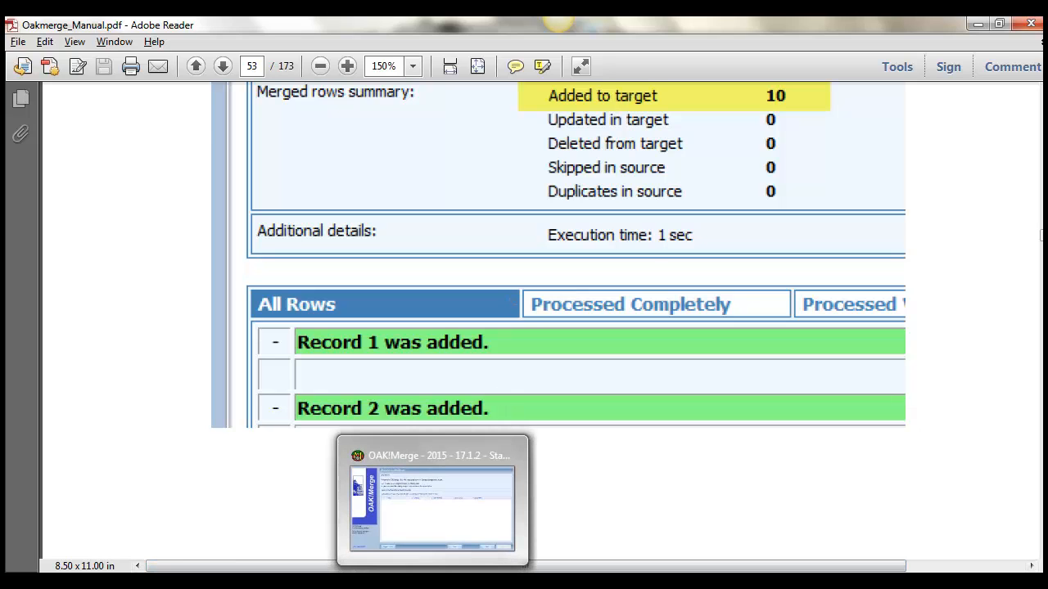
- Switch to OAK!Merge and start a new merge with Delimited File (csv or txt) as the import source type
click(440, 528)
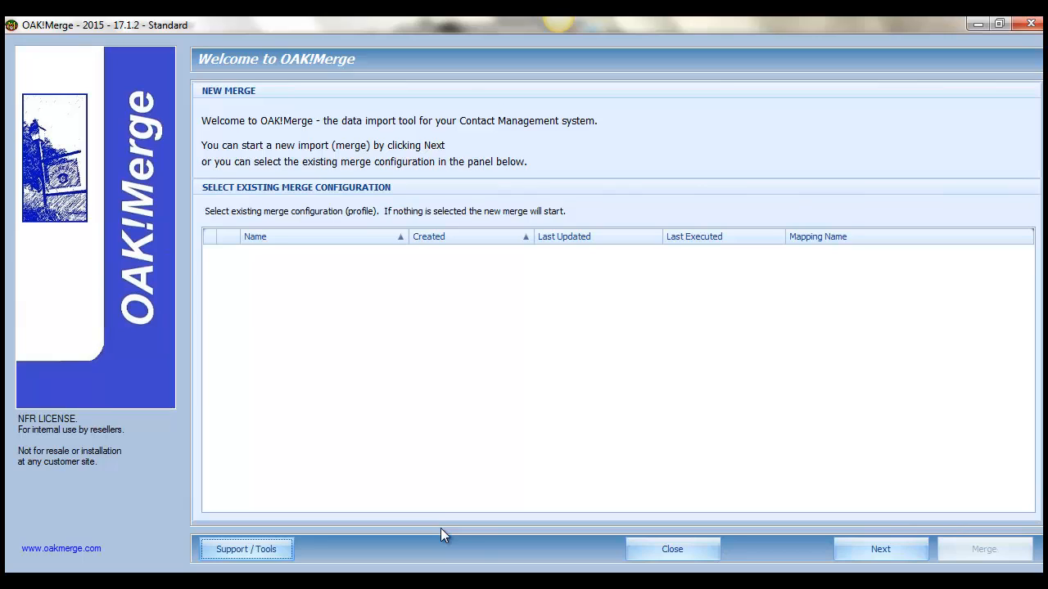
click(888, 547)
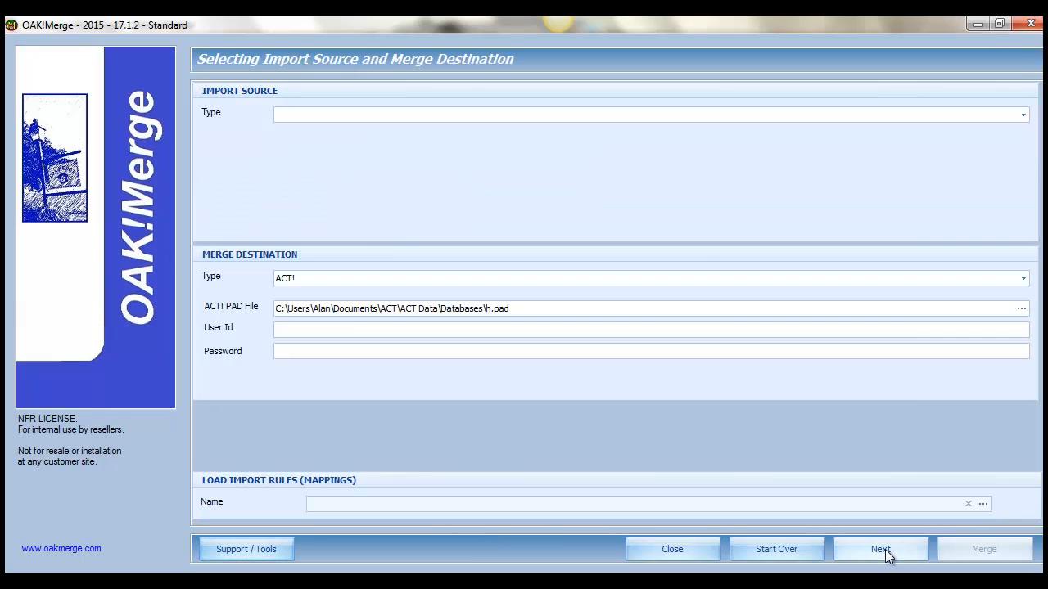
click(279, 117)
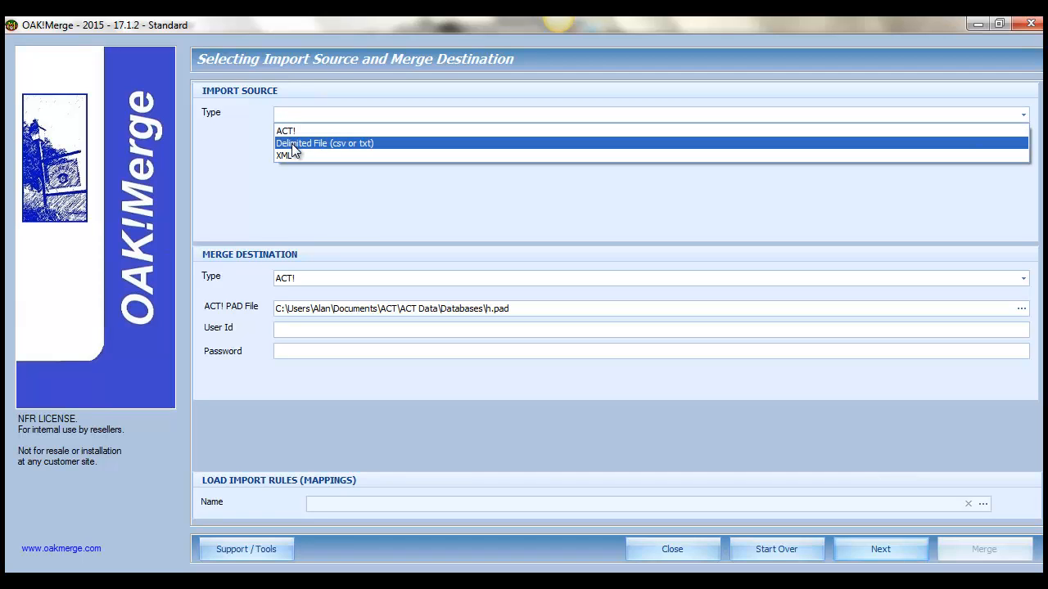
click(292, 145)
- Preview History_Attachments_10.csv in the OAK!Merge 17 Samples folder and open it as the import source file
click(290, 146)
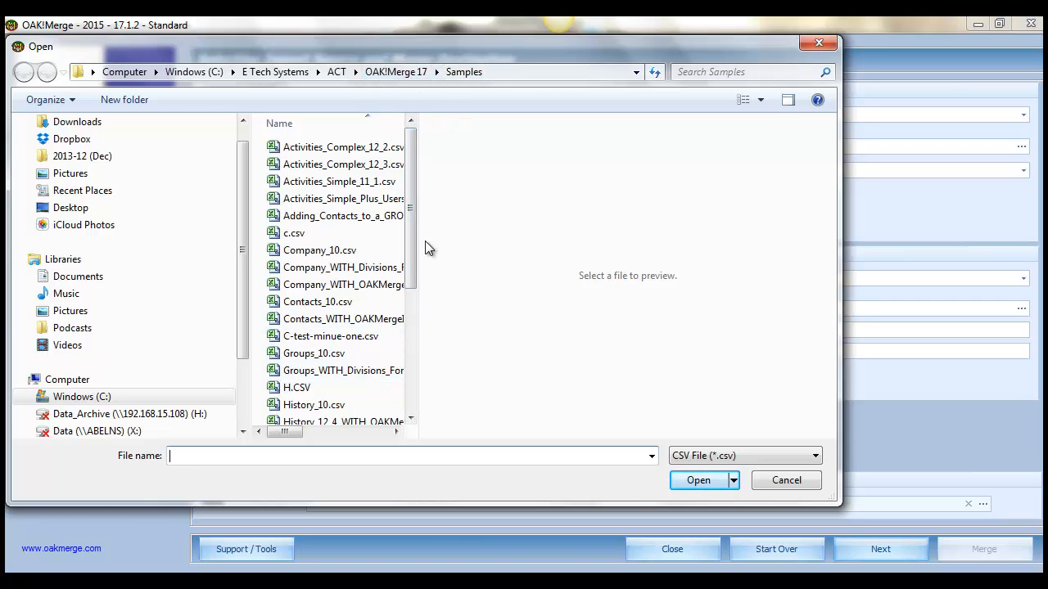
drag(414, 251, 412, 303)
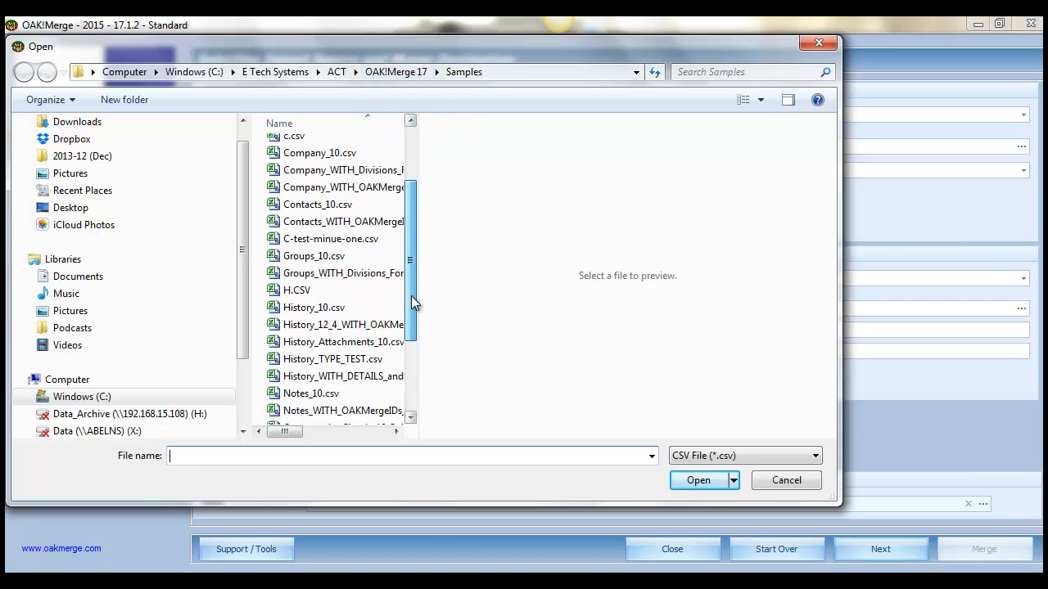
click(364, 343)
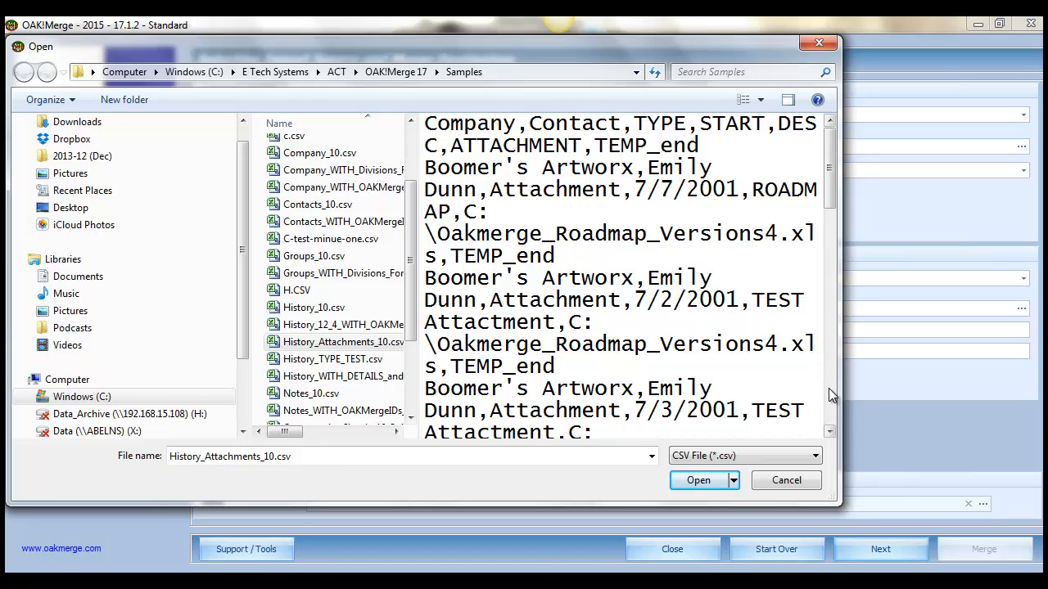
scroll(834, 388, down, 3)
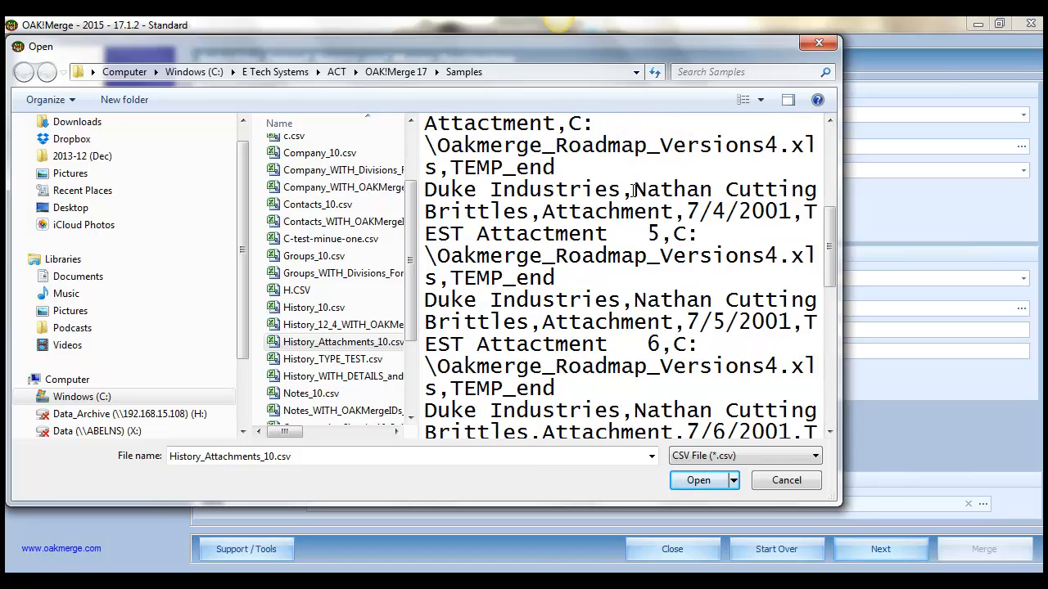
click(701, 193)
click(700, 483)
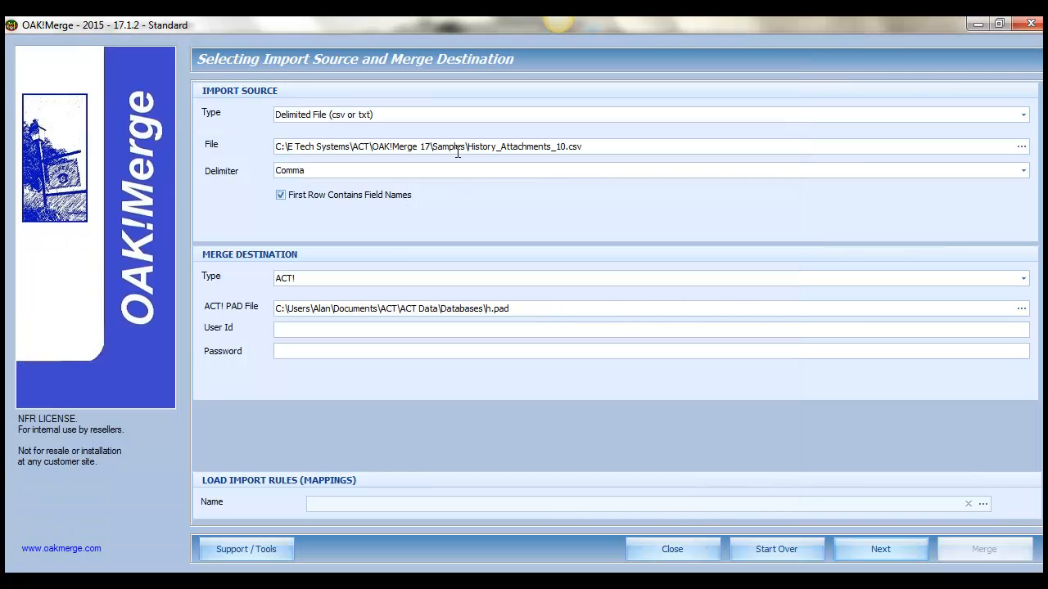
- Review the source and ACT! destination files, continue to the merge rules and select History as the target ACT! table
drag(599, 148, 408, 146)
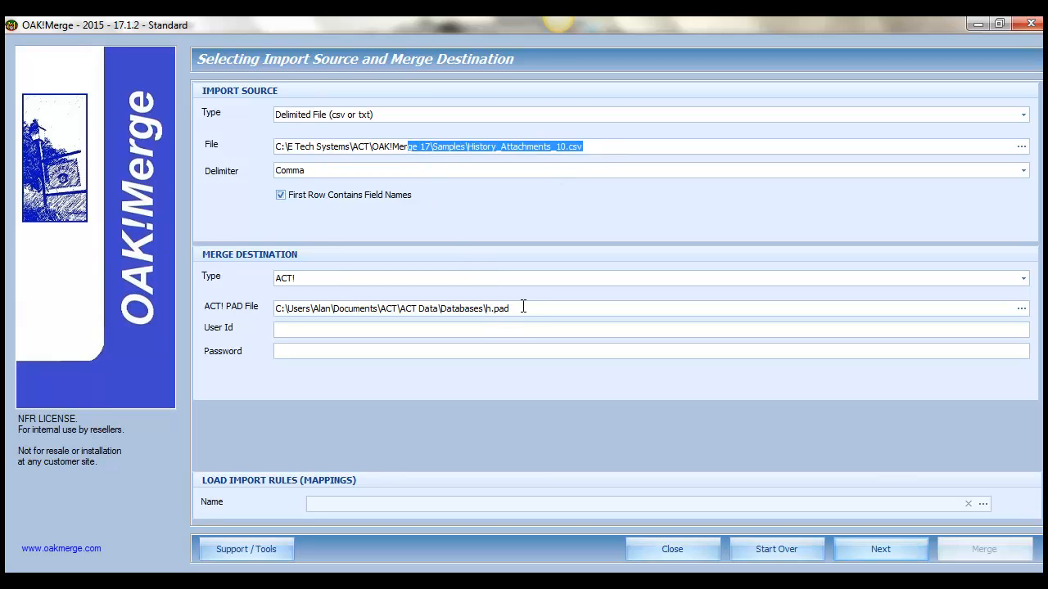
drag(523, 306, 419, 309)
click(308, 336)
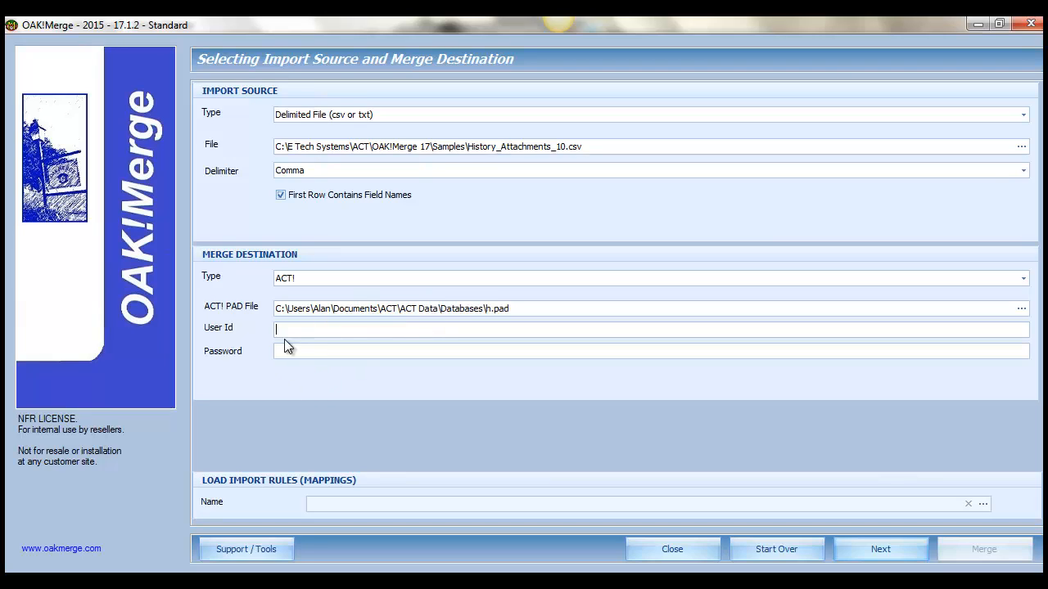
click(890, 550)
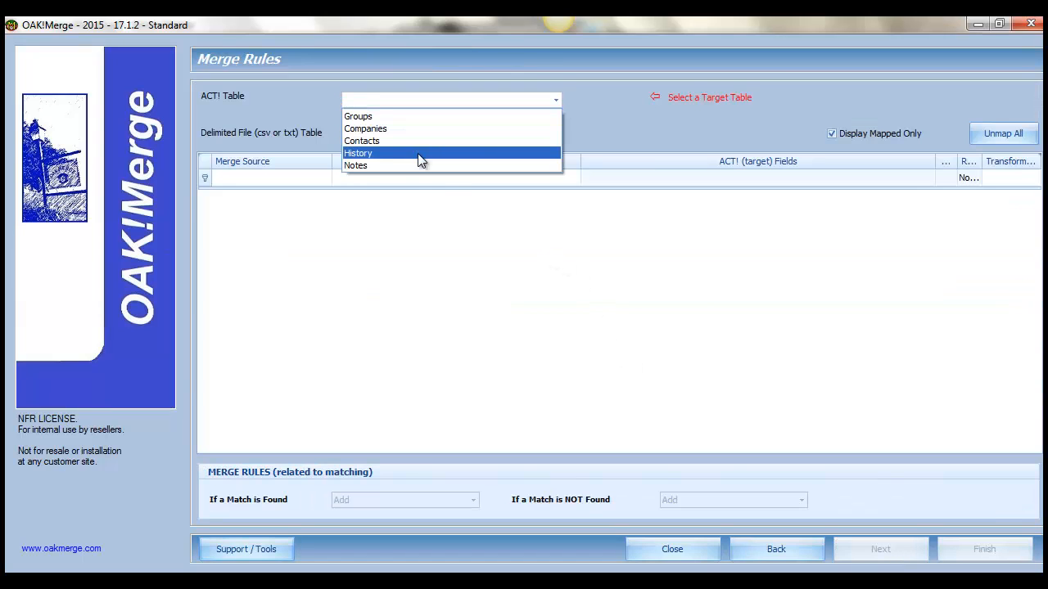
click(361, 154)
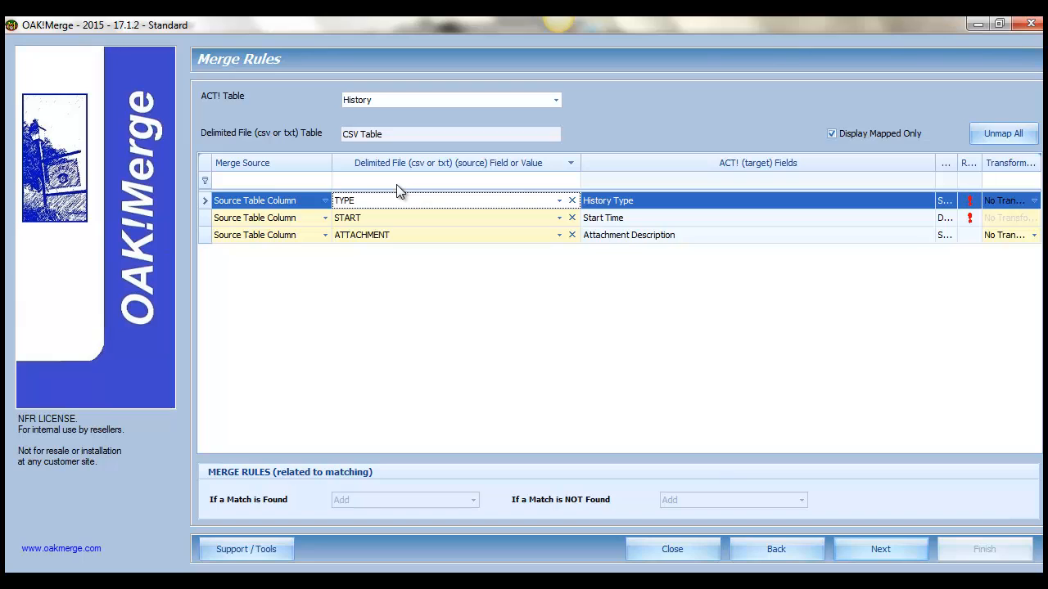
- Display unmapped fields as well and map the Contact source column to Link To: Contacts by Full Contact Name
click(832, 134)
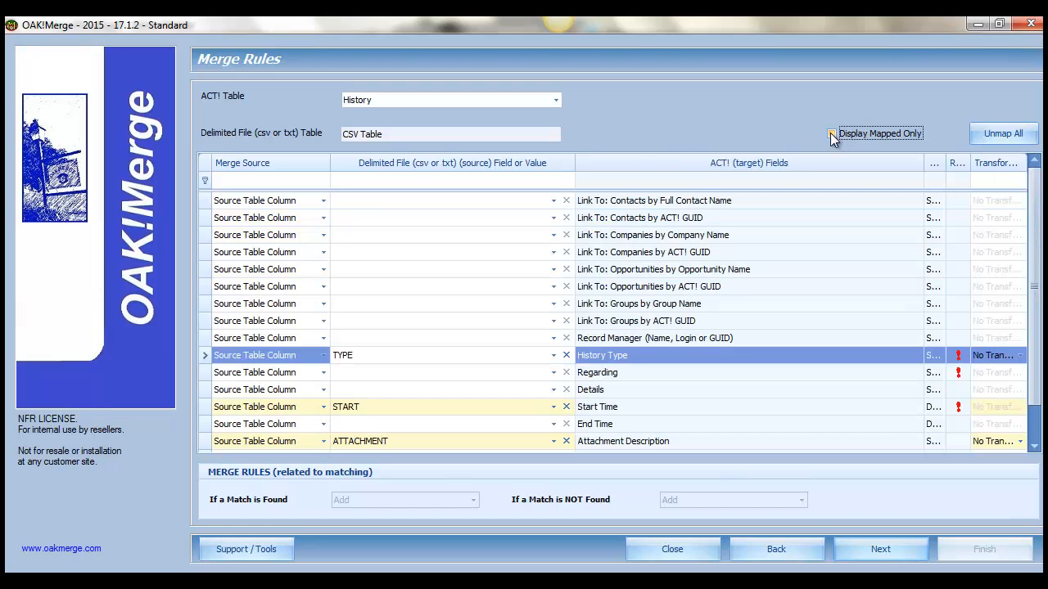
click(404, 201)
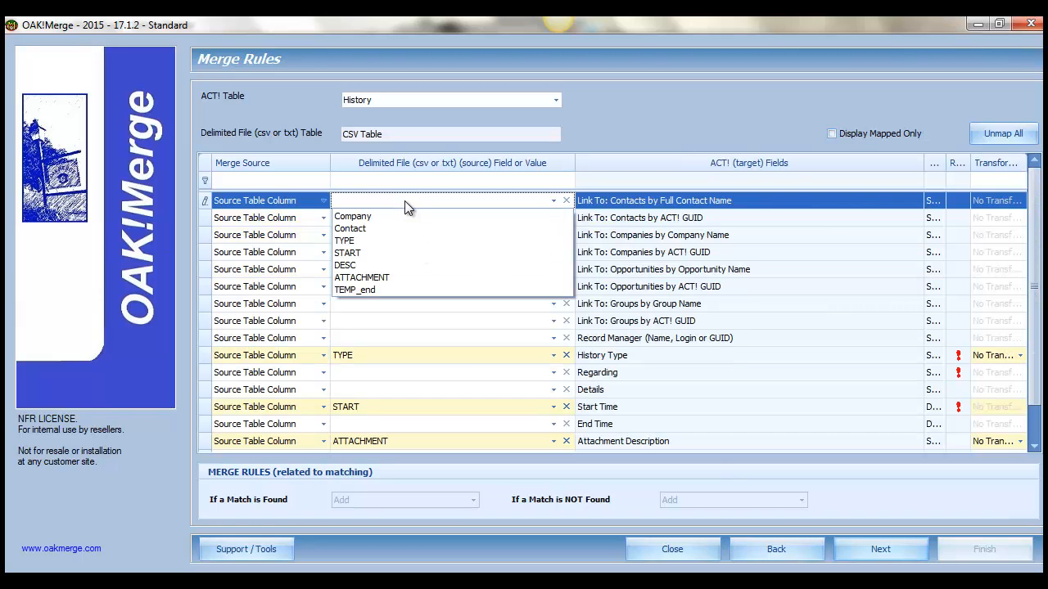
click(358, 230)
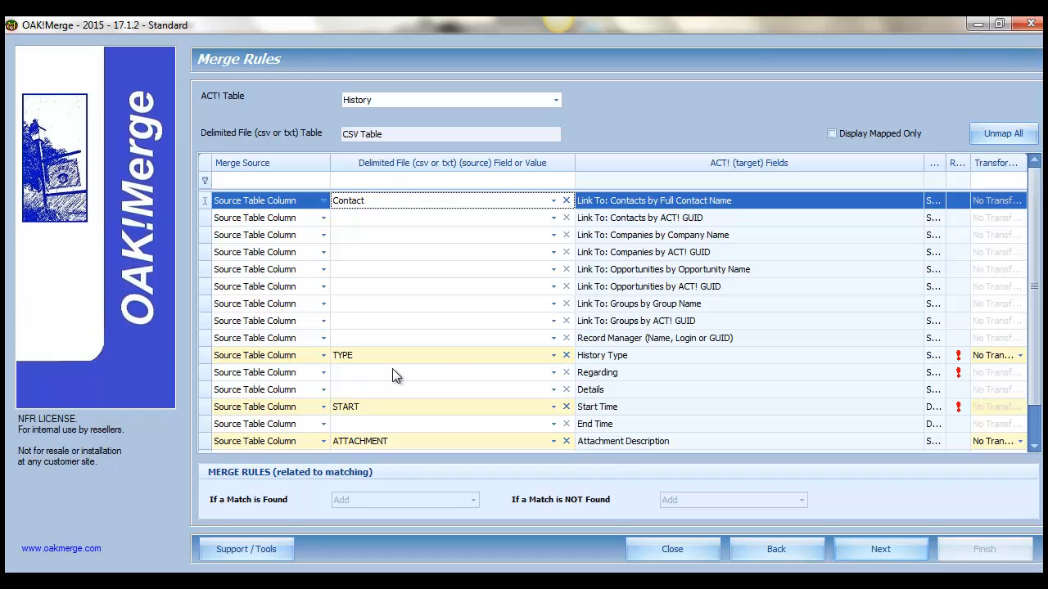
- Change the Regarding field's merge source to Constant Value and set its value to "imported Attachment"
click(295, 374)
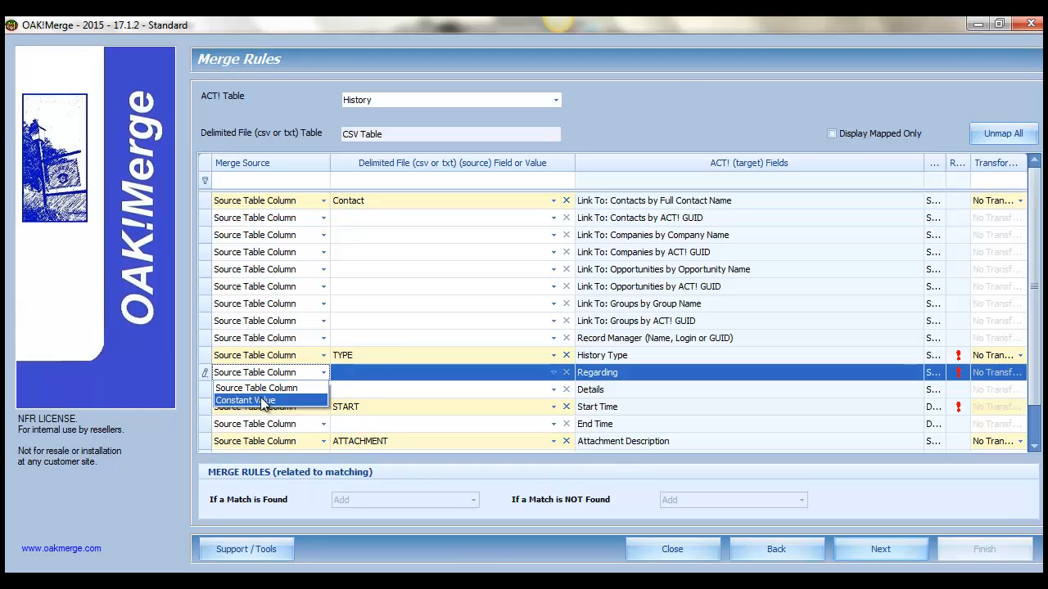
click(267, 400)
click(350, 374)
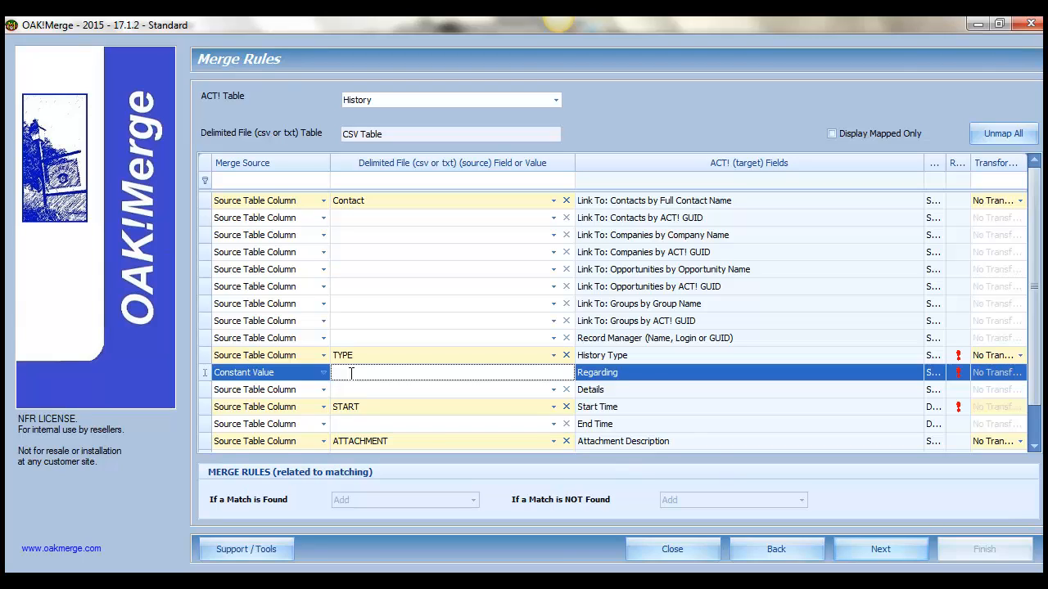
text(imported Attachment)
- Map the DESC source column to Attachment Description and the ATTACHMENT column to Attachment File Name
click(554, 442)
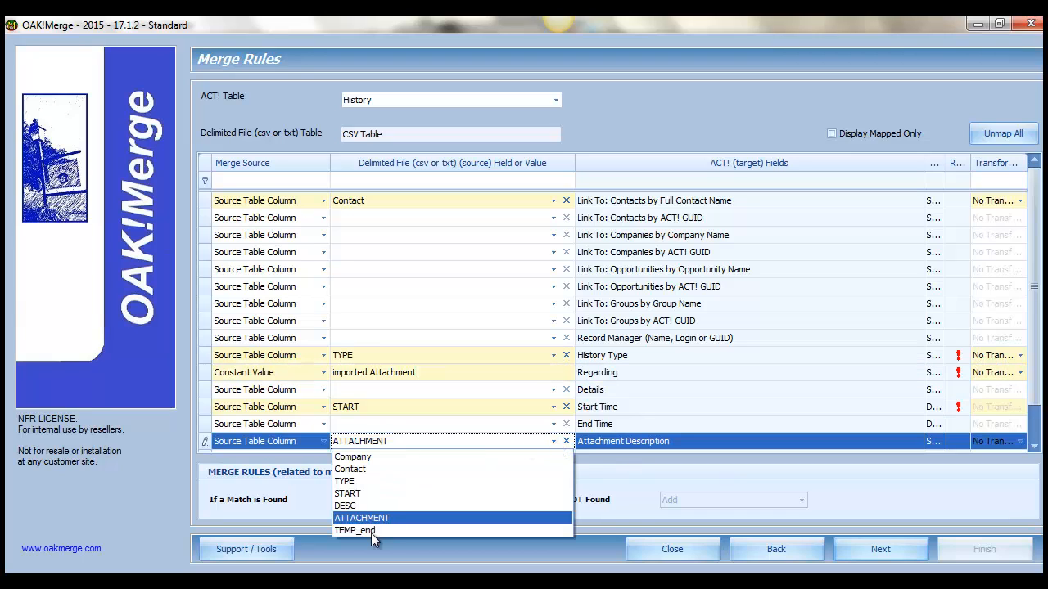
click(347, 506)
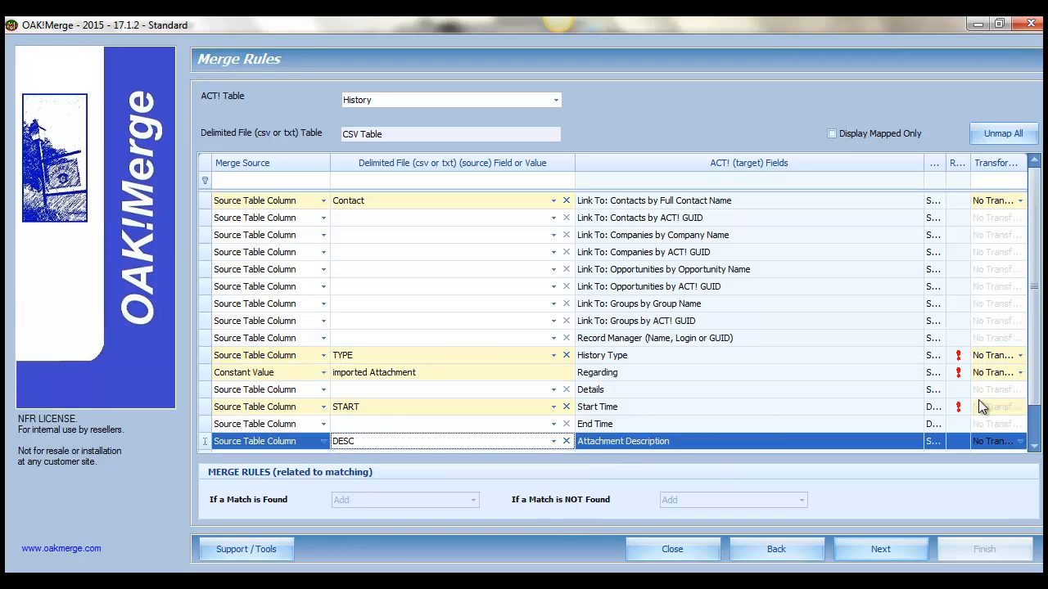
scroll(1033, 372, down, 1)
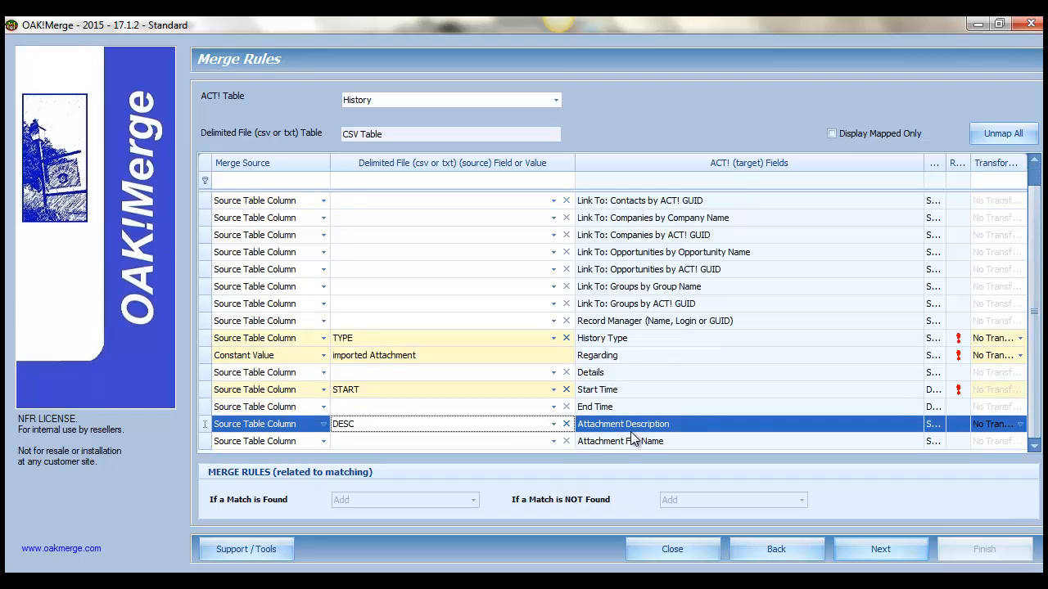
click(555, 442)
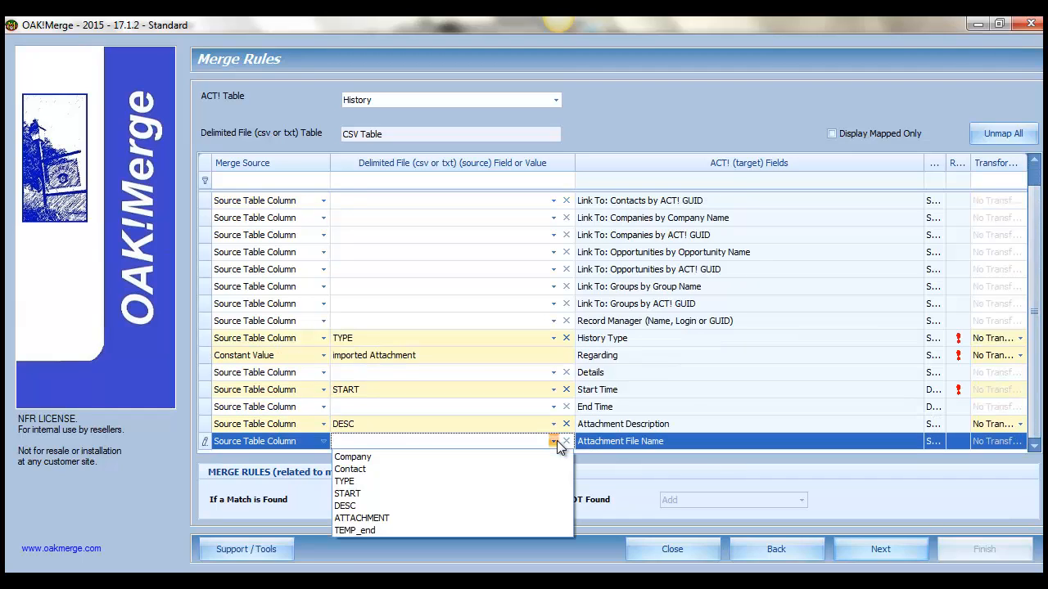
click(361, 518)
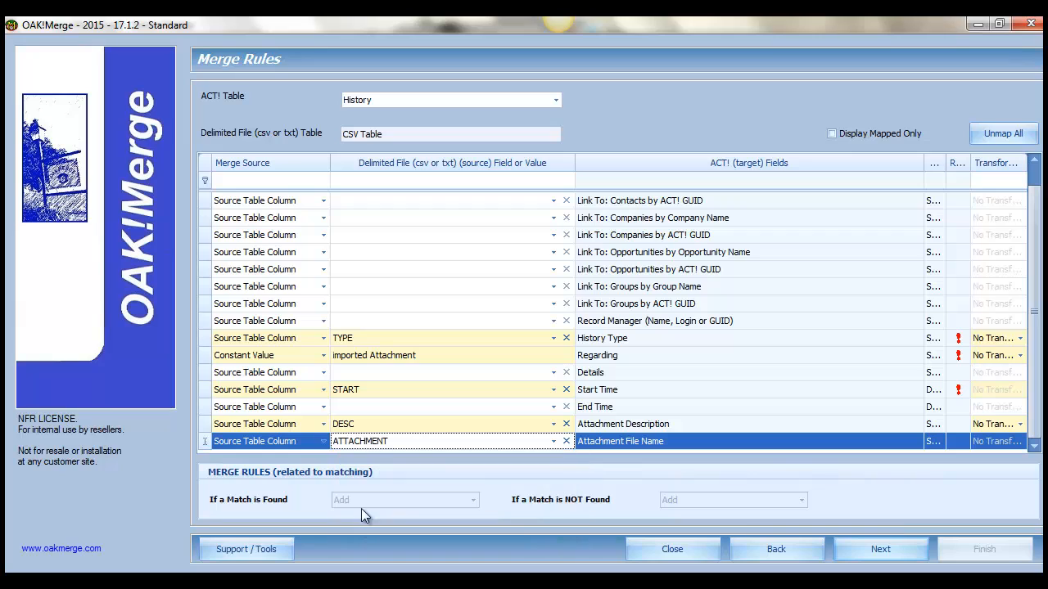
- Display only the mapped fields and proceed to the run settings, accepting the validation warning about unmapped source fields
click(832, 134)
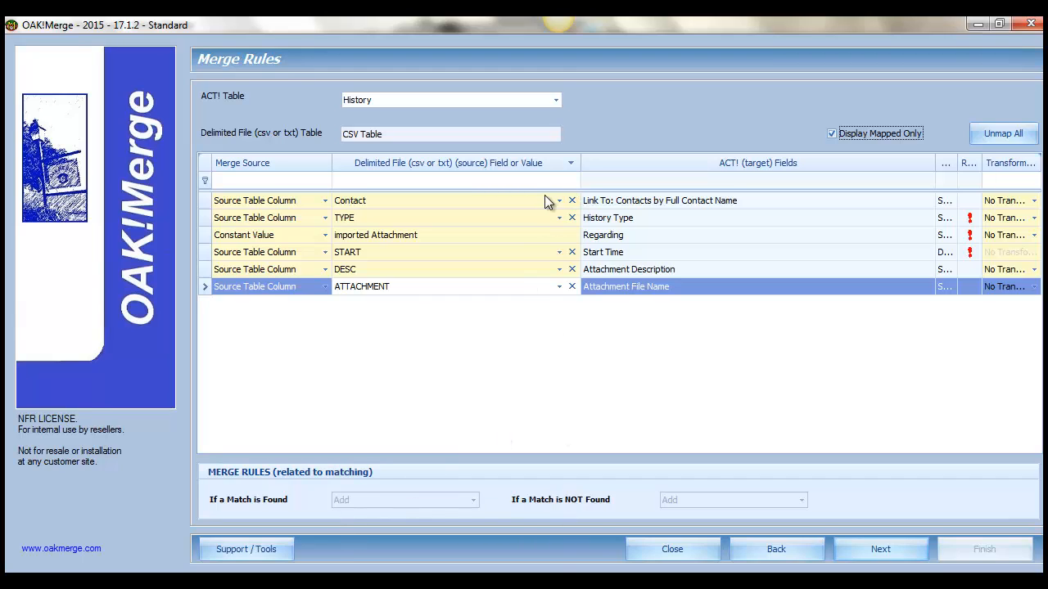
click(892, 552)
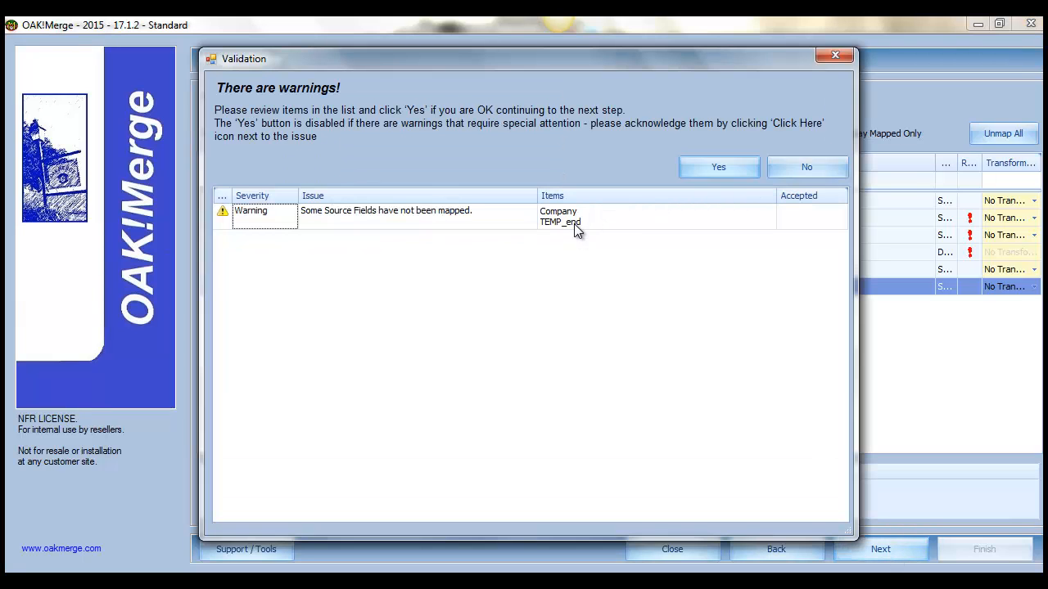
click(734, 167)
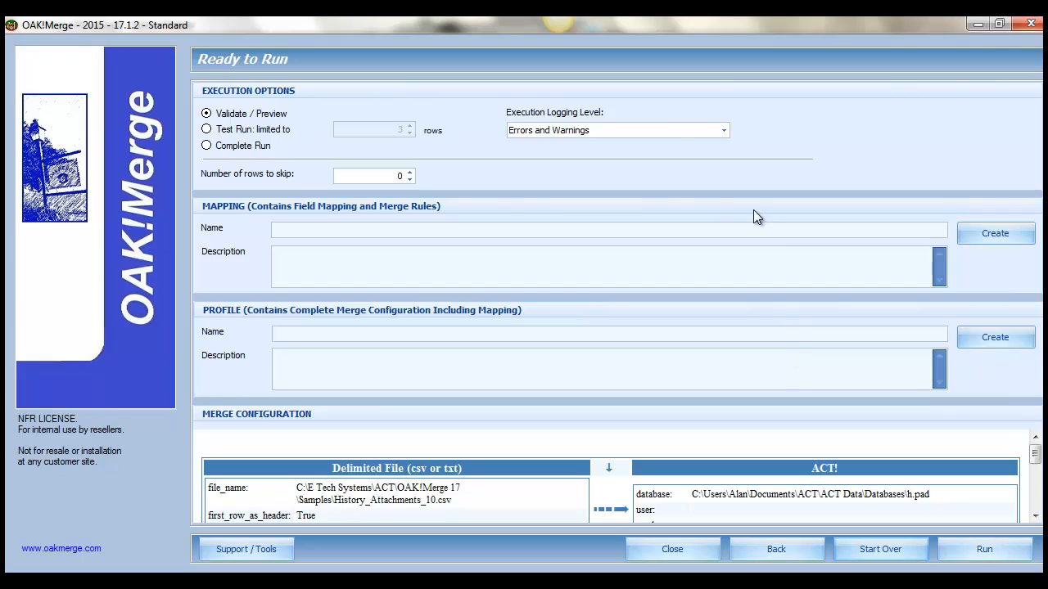
- Set the execution logging level to Full Logging and run the merge in Validate / Preview mode
click(657, 131)
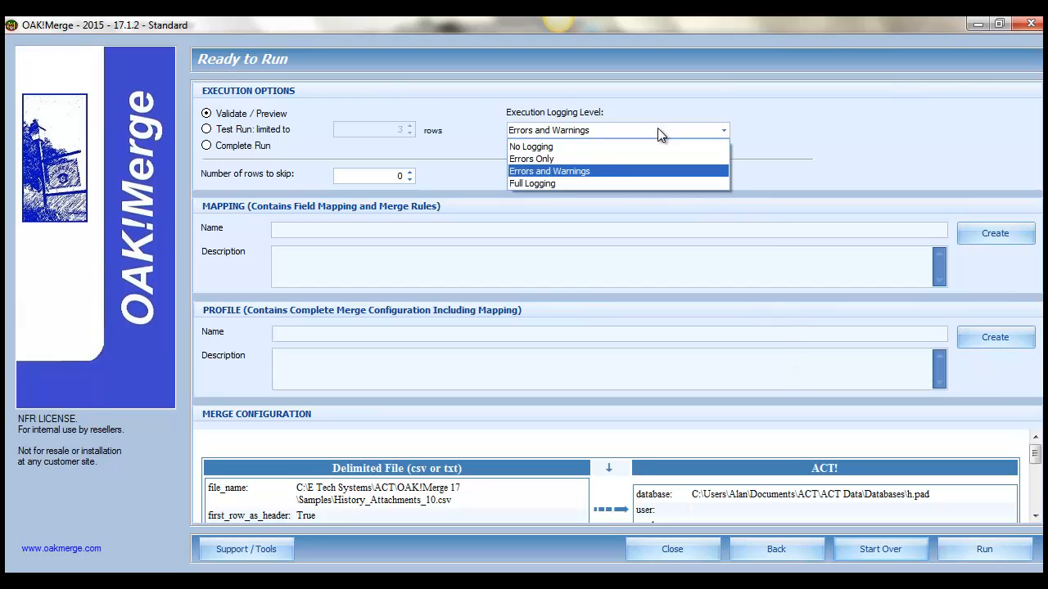
click(546, 185)
click(1010, 556)
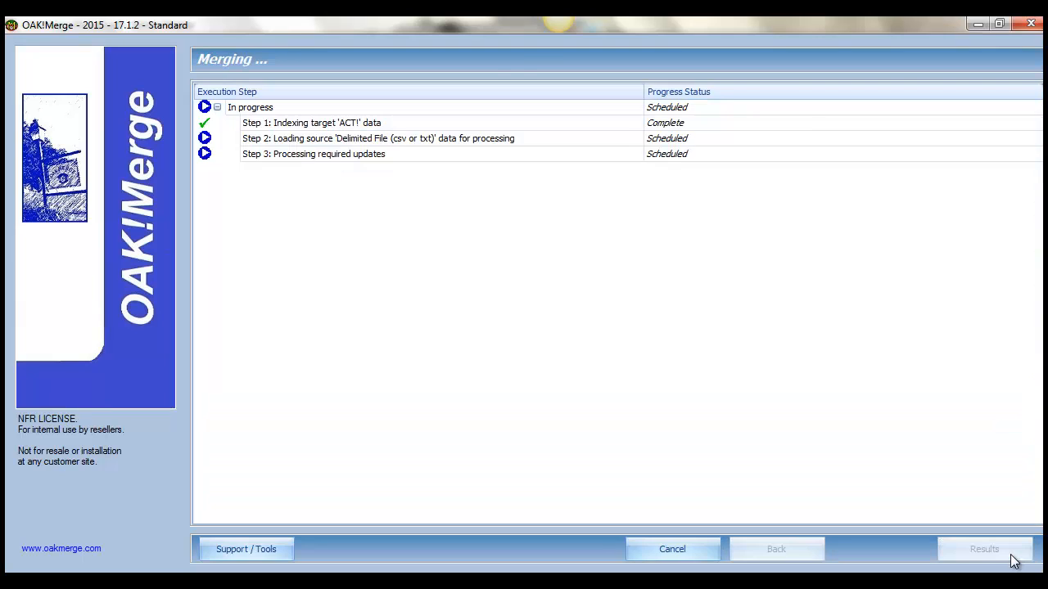
- Start another merge as a Complete Run with the execution logging level set to Errors and Warnings, accepting the unmapped-fields validation warning
drag(1037, 187, 1036, 162)
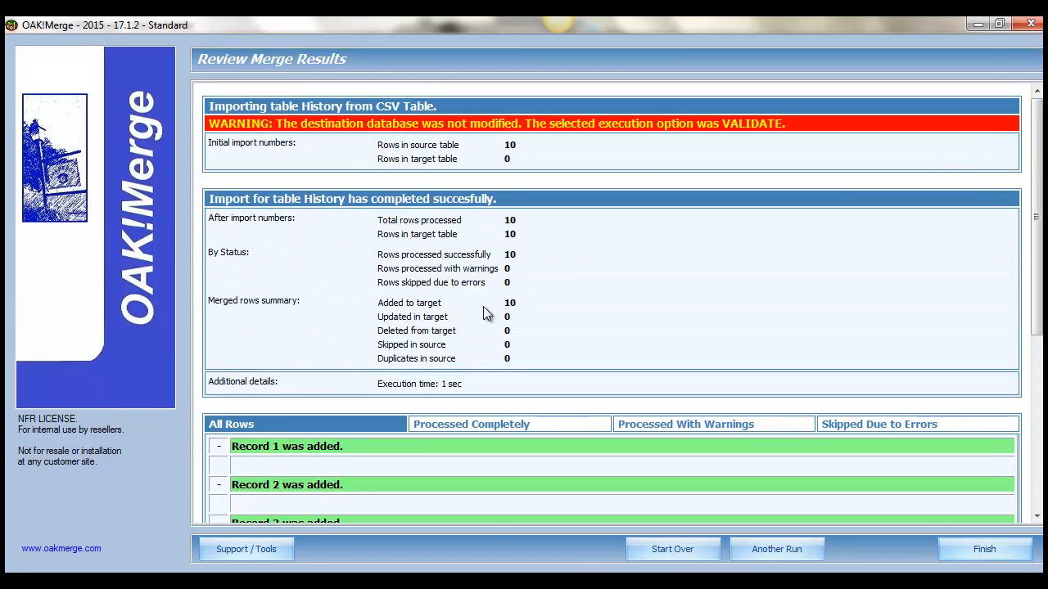
click(762, 554)
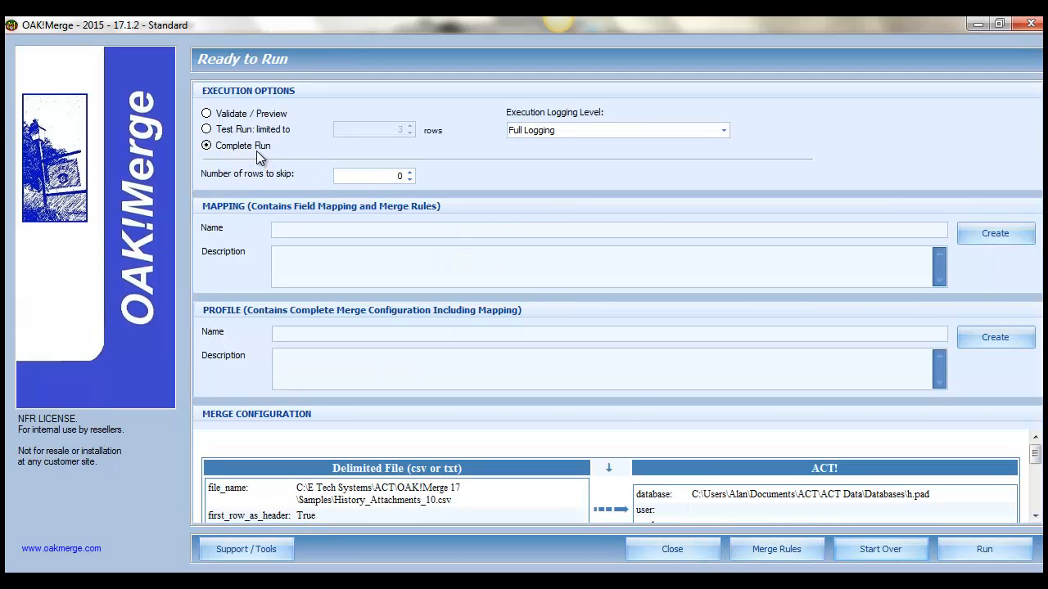
click(642, 132)
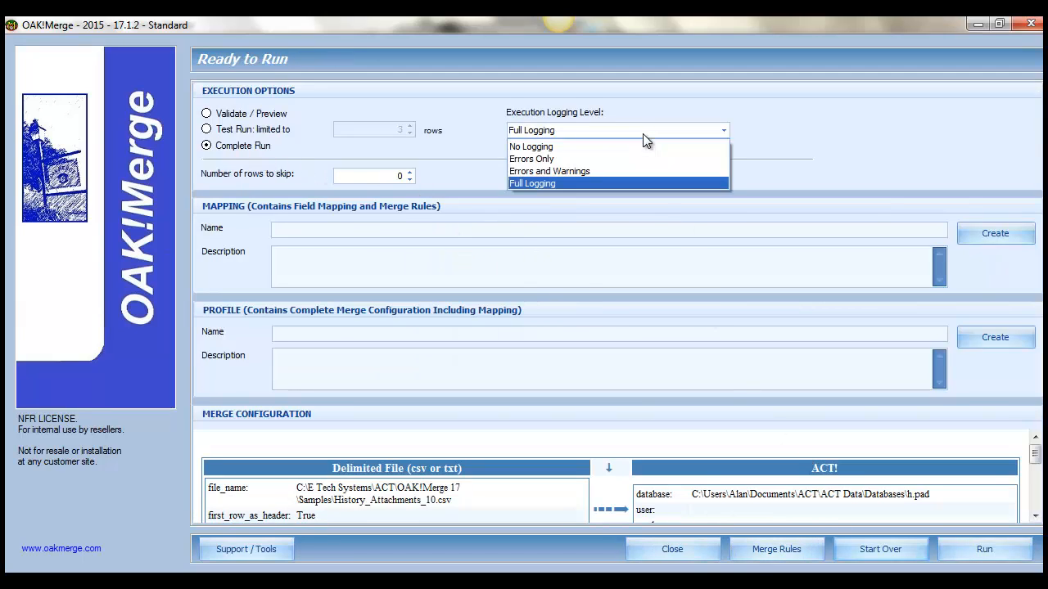
click(585, 169)
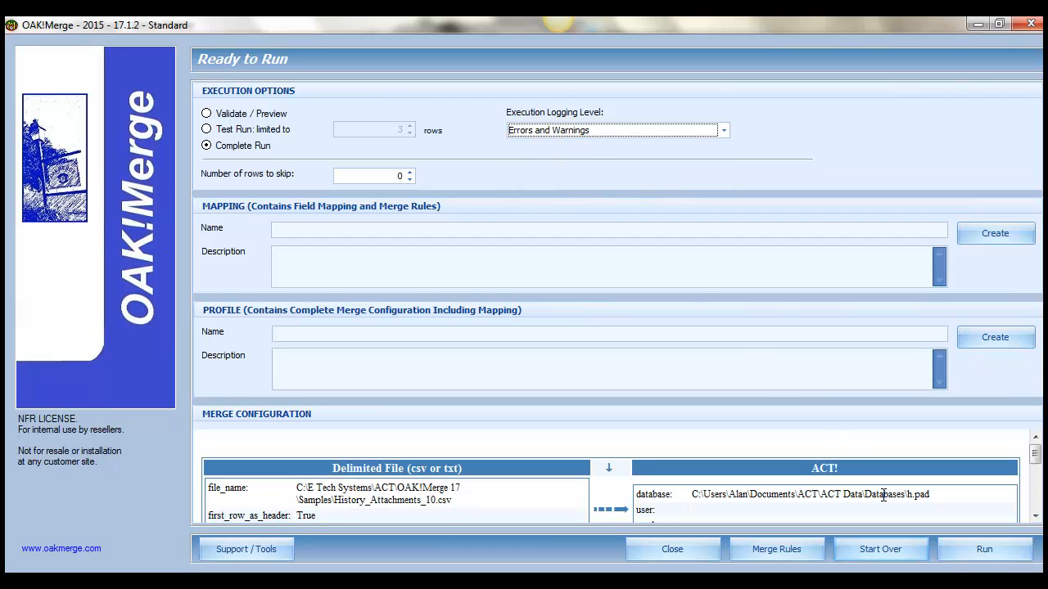
click(1001, 546)
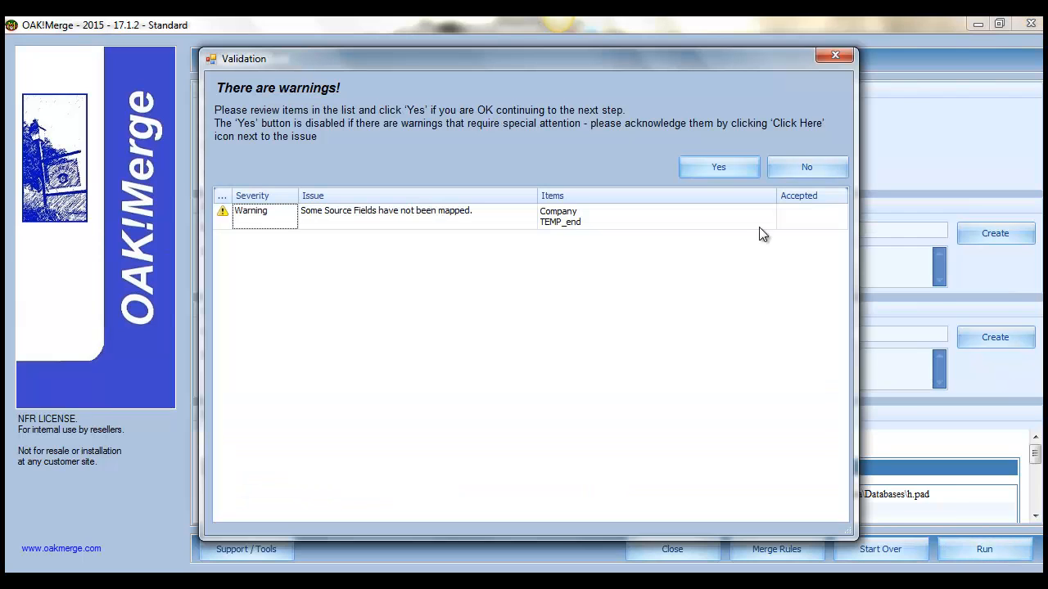
click(742, 167)
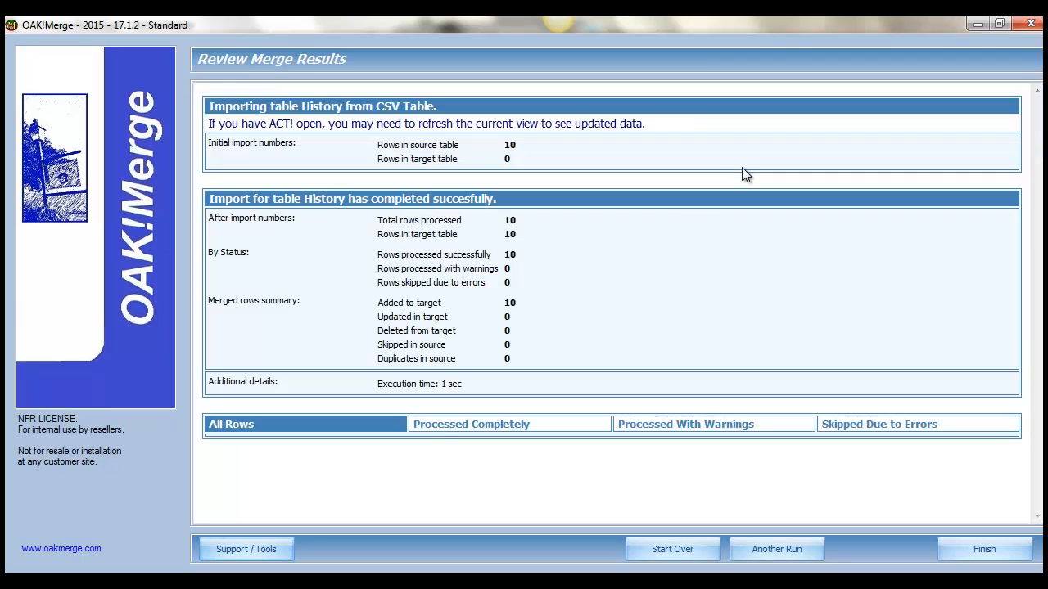
- Review the merge results for rows skipped due to errors, processed with warnings, processed completely, and all rows
click(873, 434)
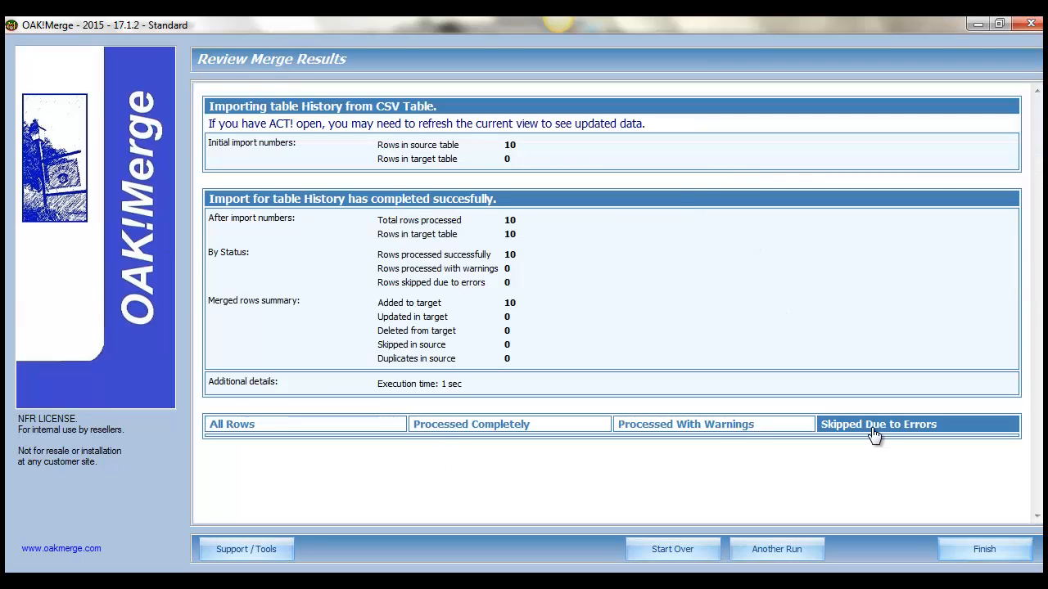
click(712, 432)
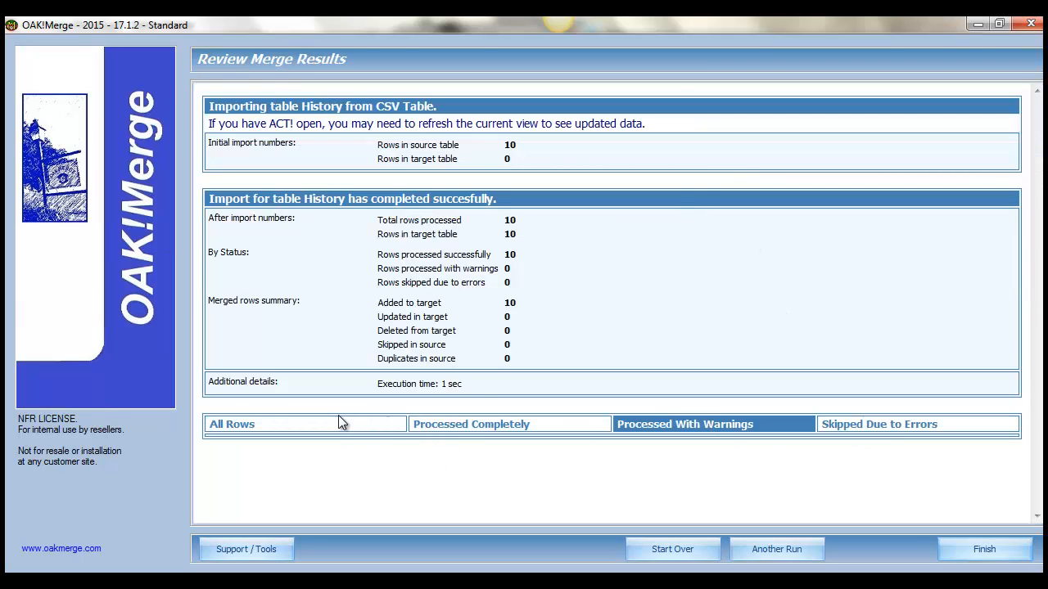
click(430, 432)
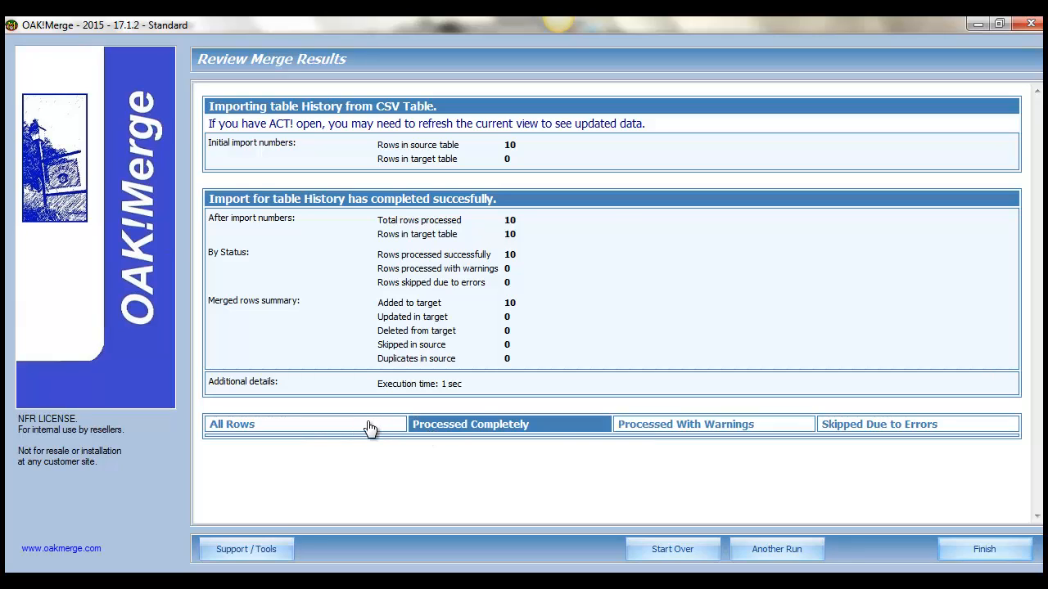
click(368, 426)
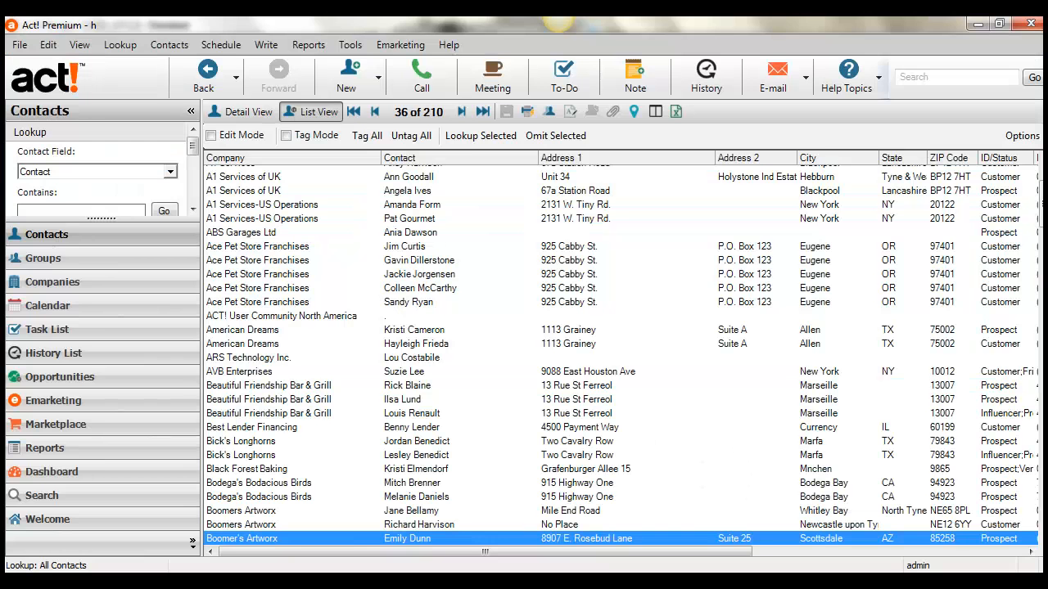
- Switch to Act! and refresh the contact list
click(79, 45)
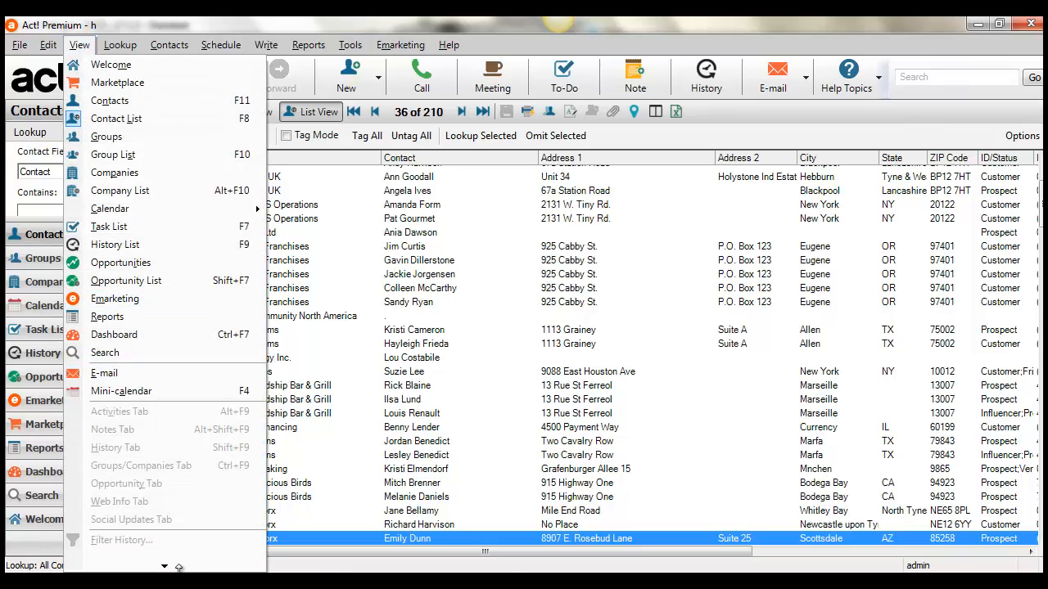
mouse_move(173, 566)
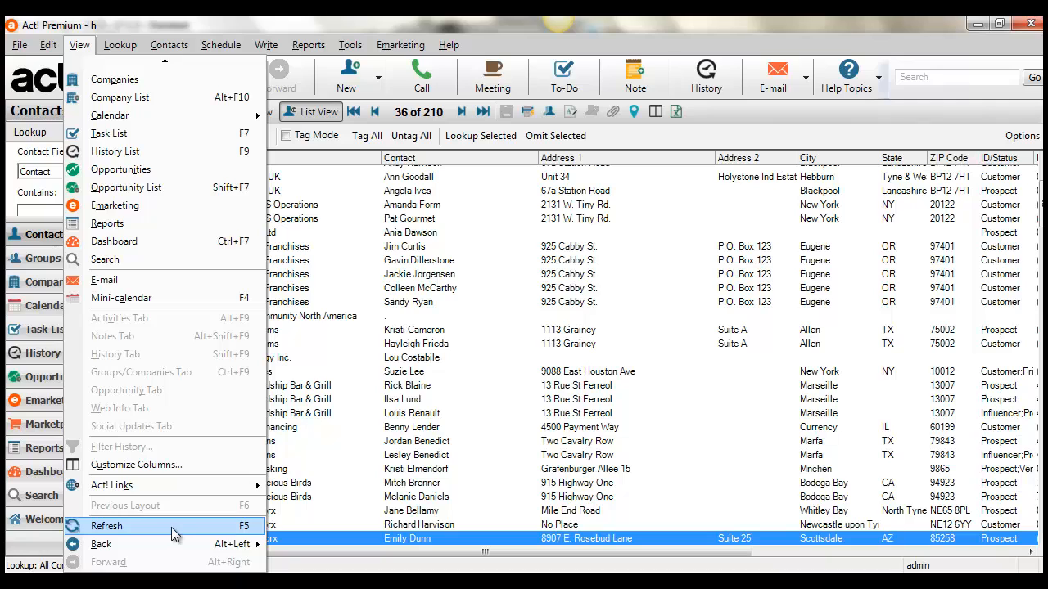
click(172, 532)
- Open the selected Boomer's Artworx contact and view the spreadsheet attached to its 7/3/2001 history entry, closing the spreadsheet when done
double_click(330, 540)
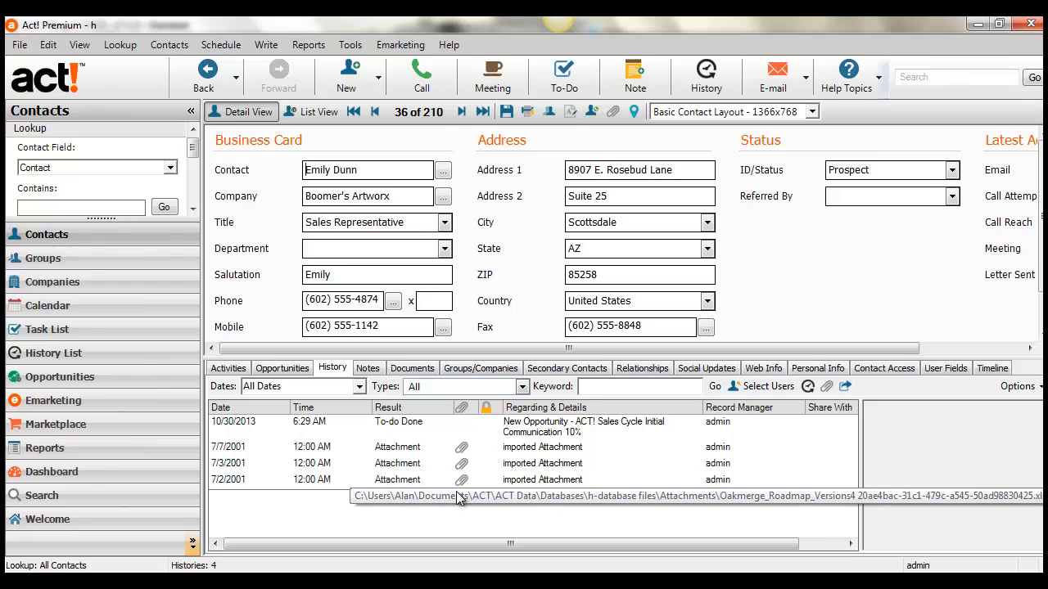
double_click(461, 464)
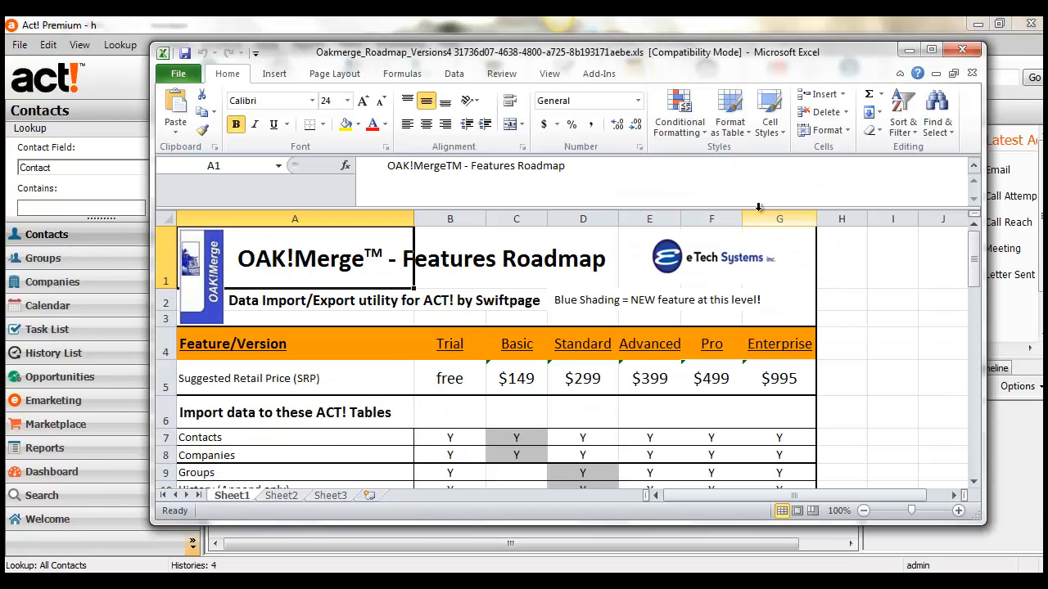
click(963, 51)
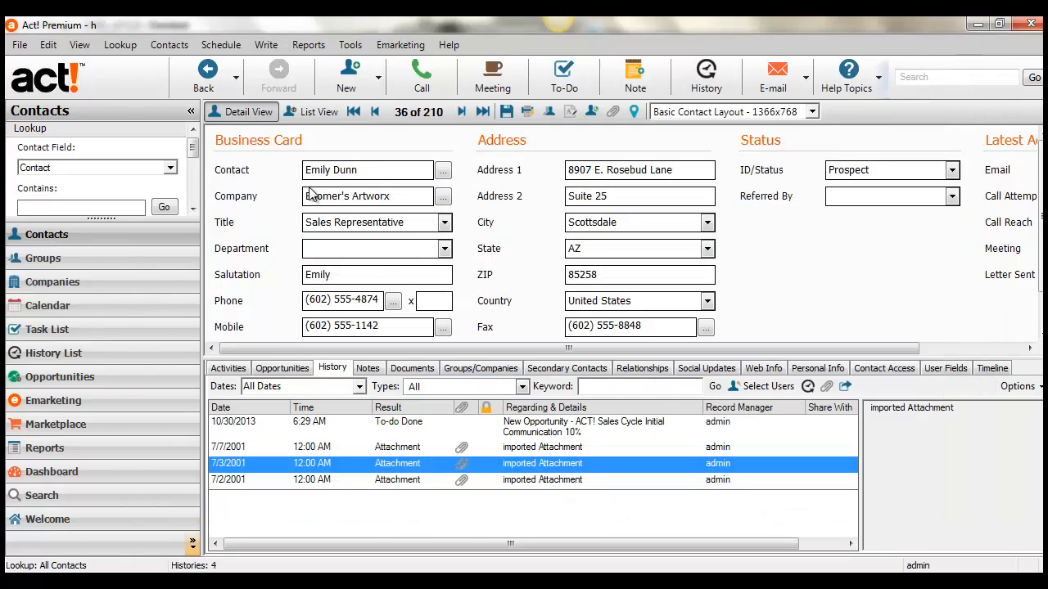
- Look up contacts whose Contact field contains "brit" and open the Duke Industries contact's record
click(91, 211)
text(brit)
key(Return)
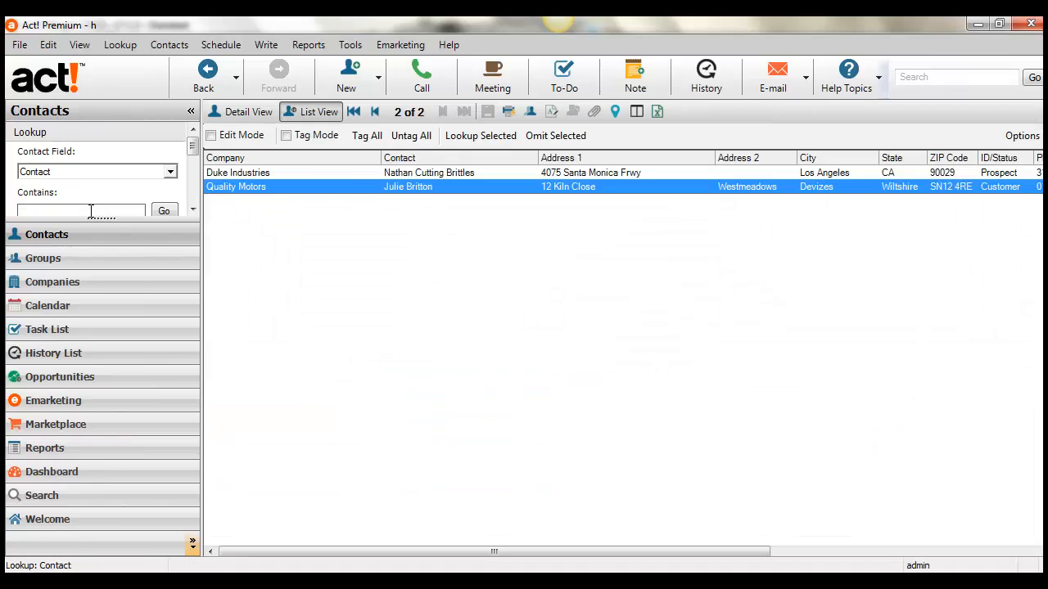
double_click(418, 171)
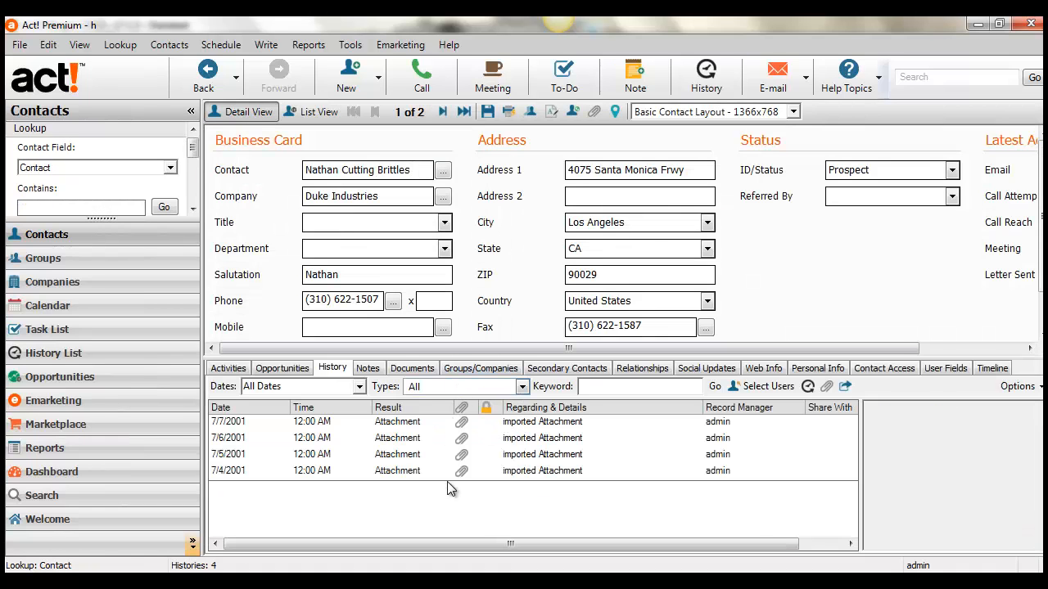
- Sort the history list by ascending date and inspect the 7/4/2001 entry's details and attached spreadsheet, closing both without changes
click(235, 414)
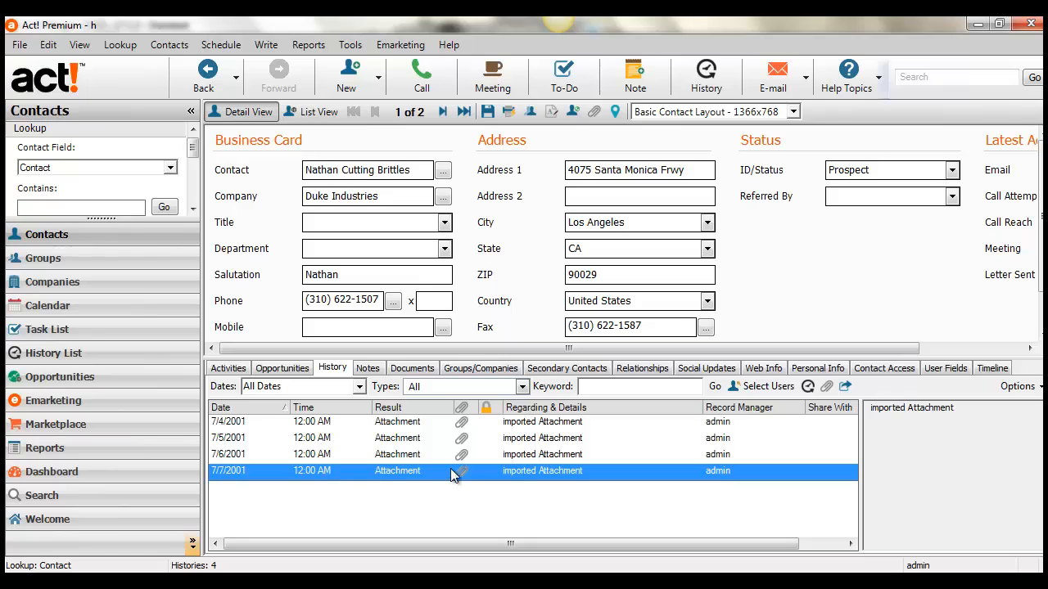
double_click(529, 424)
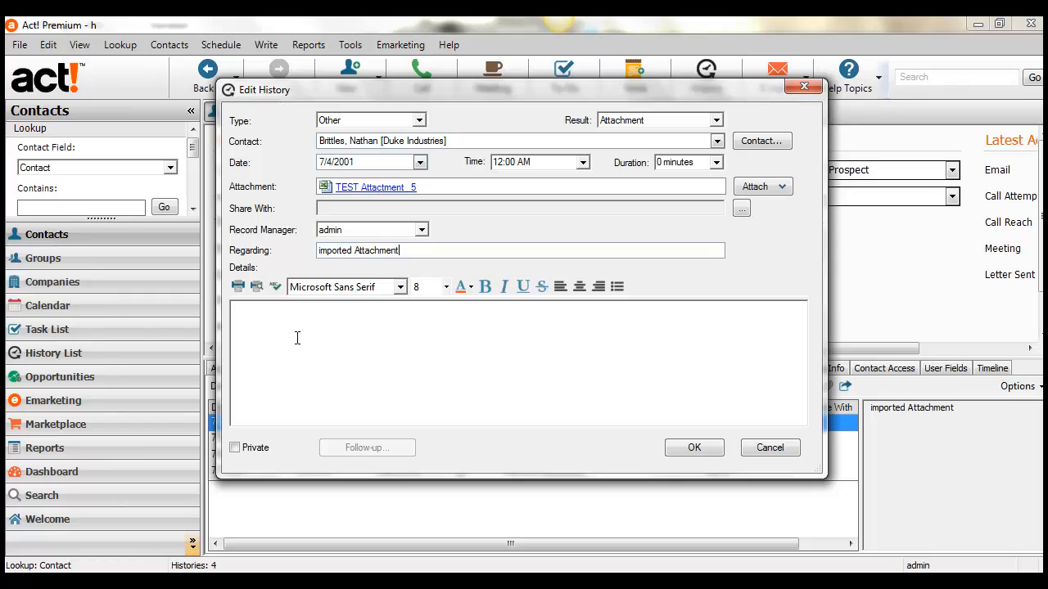
click(314, 362)
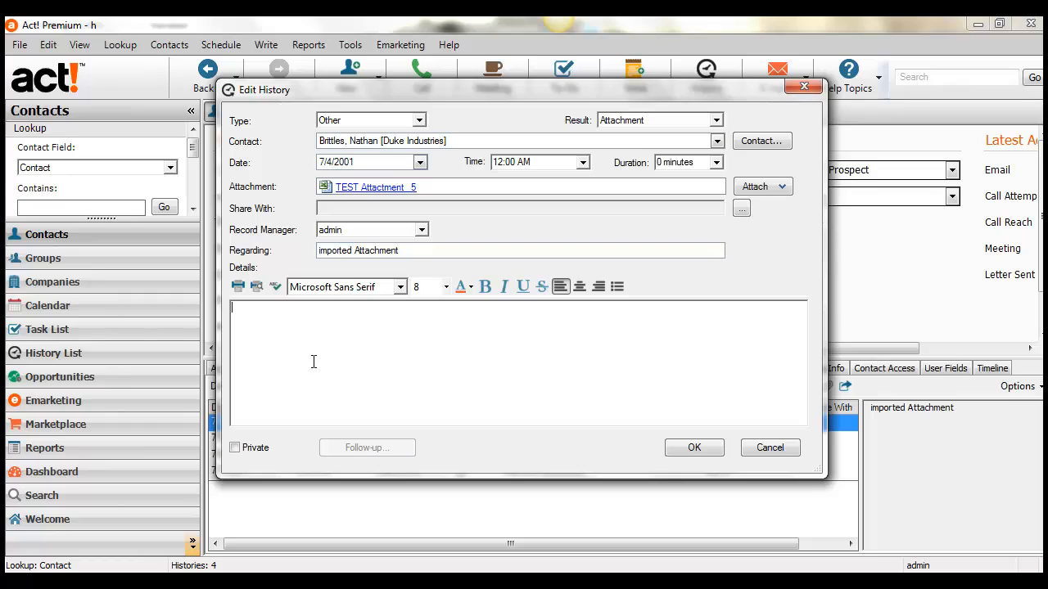
click(762, 449)
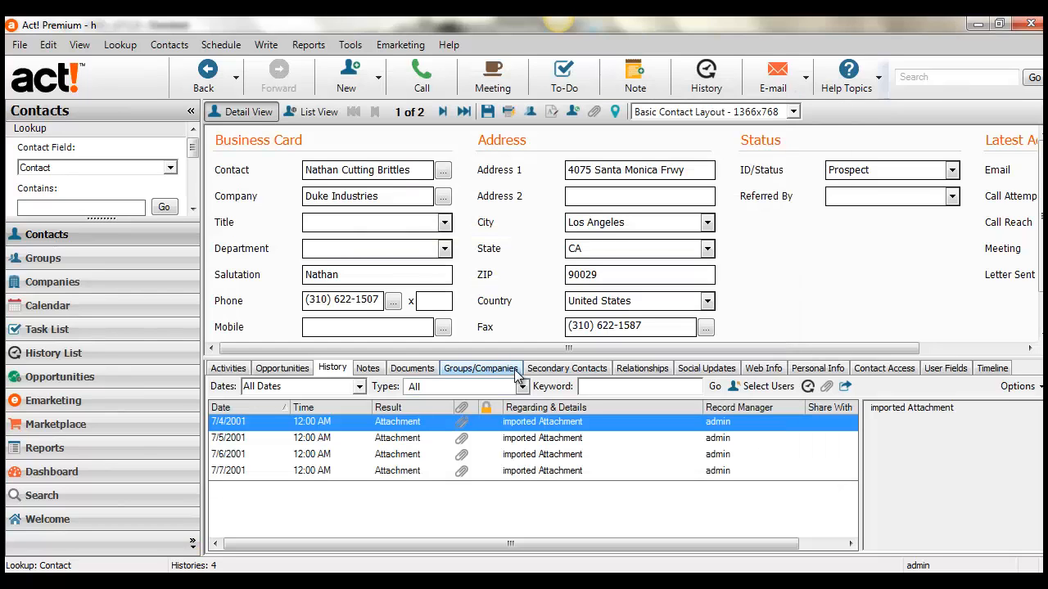
click(463, 428)
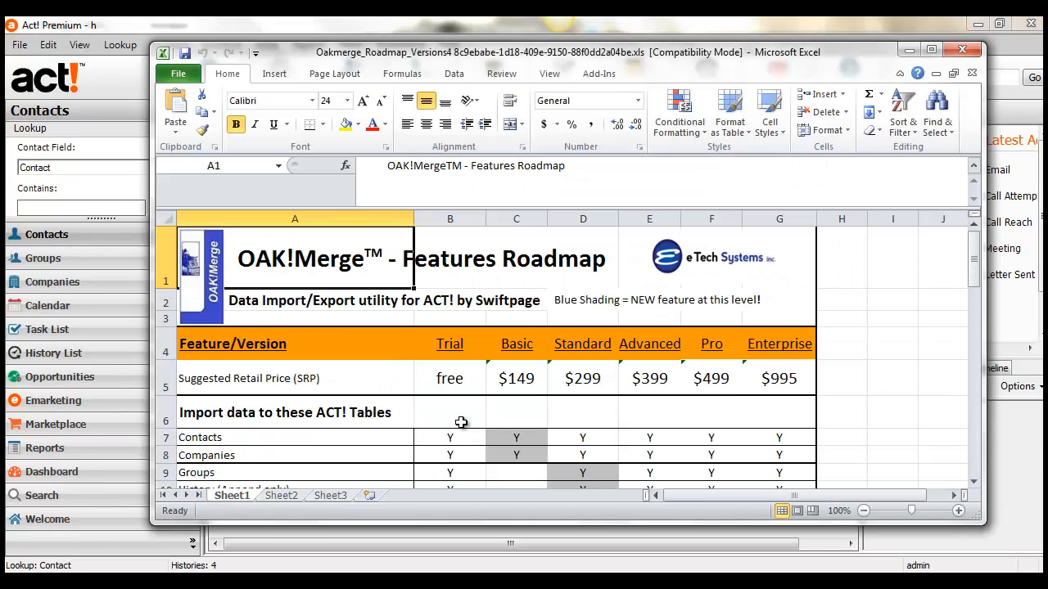
click(962, 50)
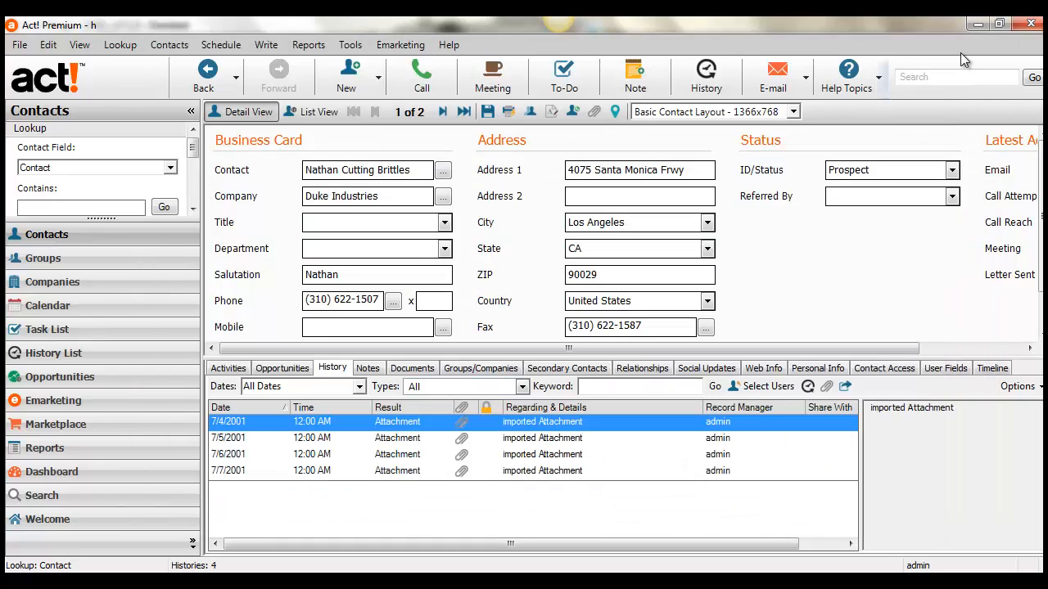